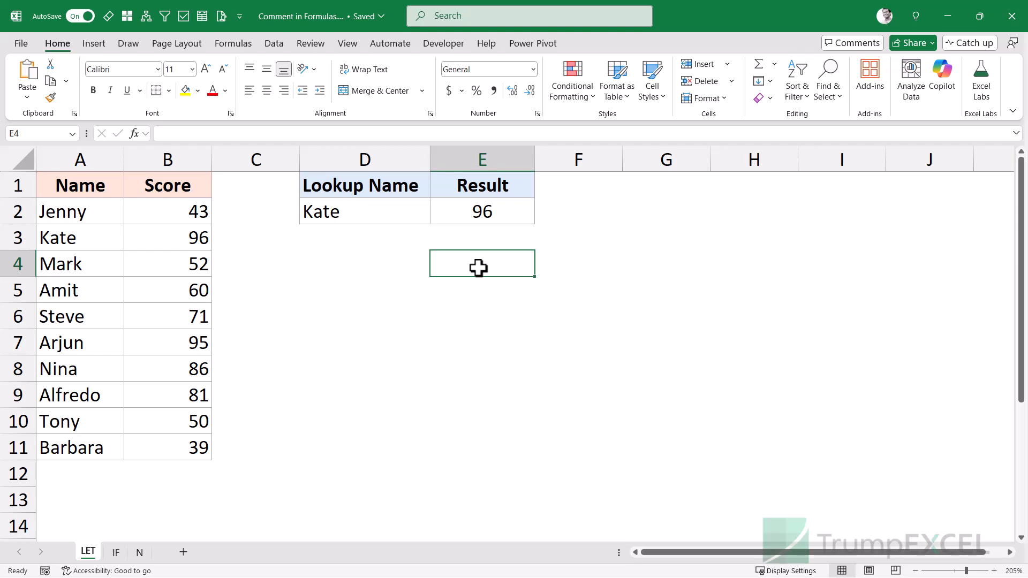
# Step: Copy the XLOOKUP formula text from cell E2, without the equals sign, leaving the cell unchanged
pyautogui.write('=LET(')
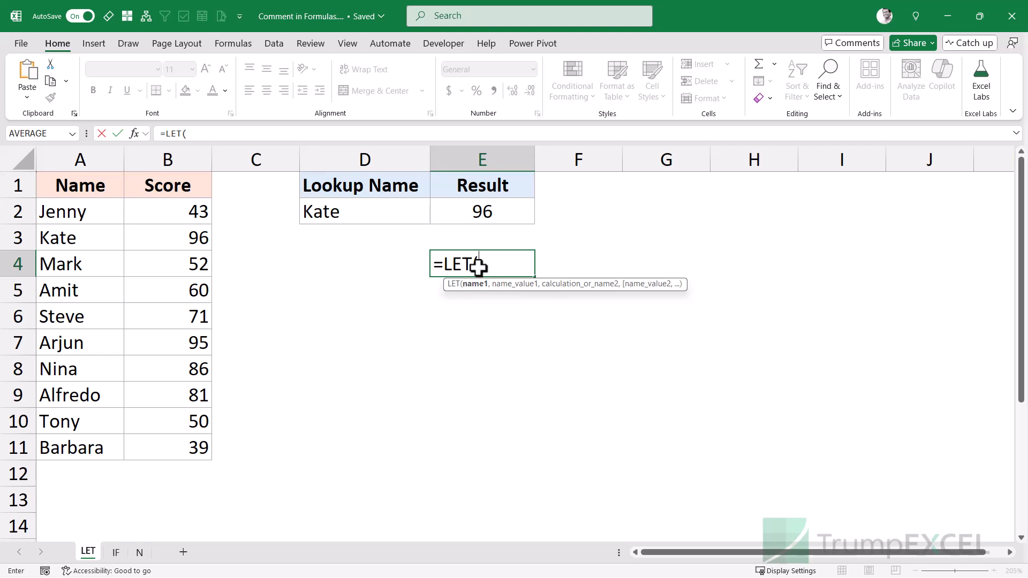
pyautogui.press('Escape')
pyautogui.click(471, 213)
pyautogui.press('F2')
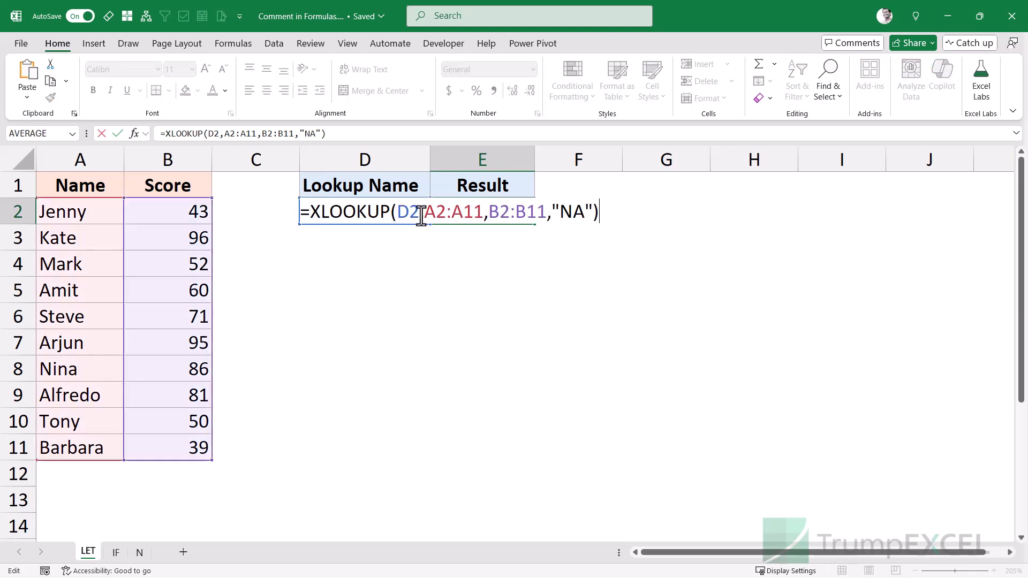
pyautogui.moveTo(308, 210); pyautogui.dragTo(615, 217)
pyautogui.hotkey('ctrl', 'c')
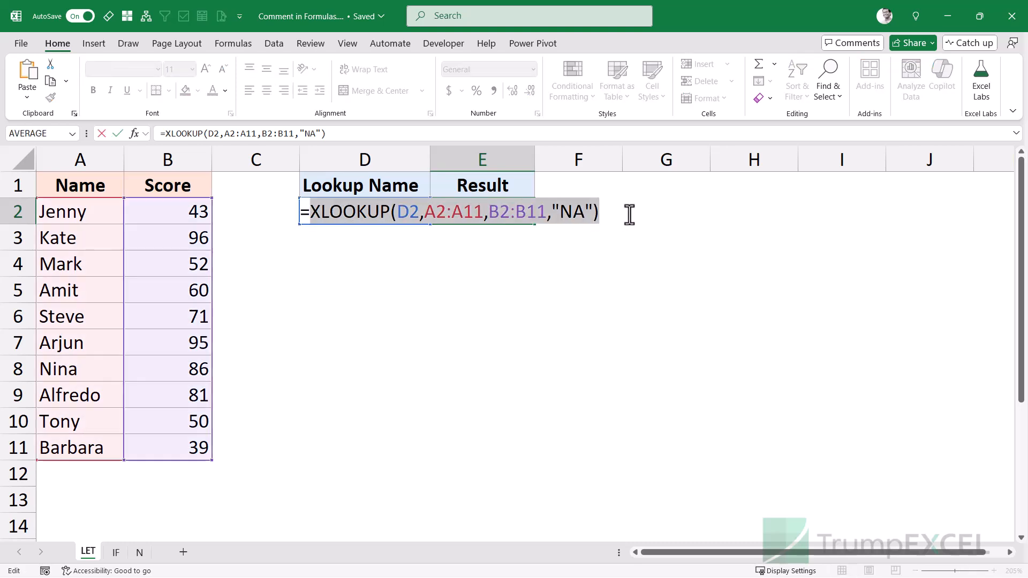
pyautogui.press('Escape')
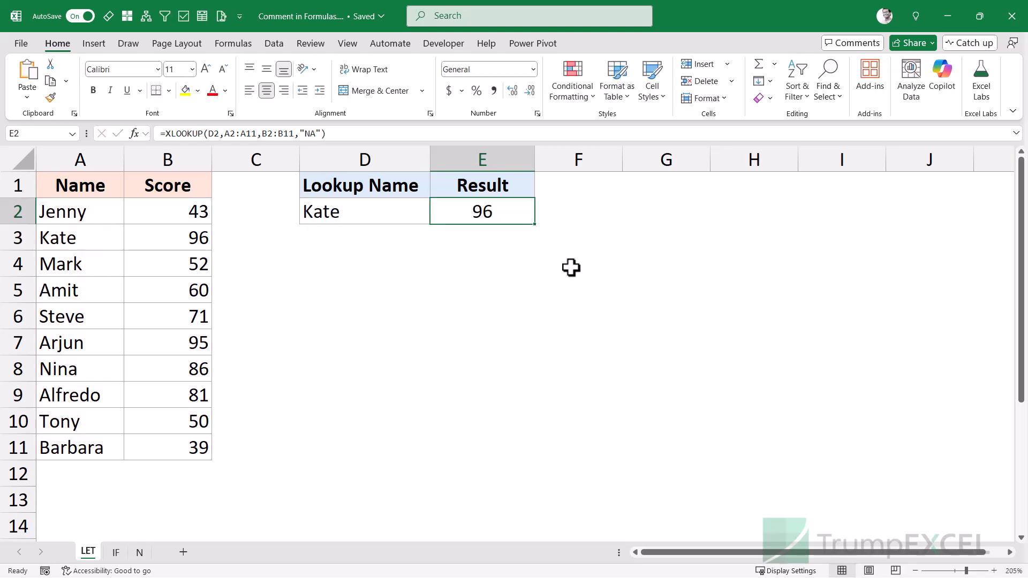
# Step: Start a multi-line LET formula in E4 with an expanded formula bar, assigning the copied XLOOKUP to the name fx
pyautogui.click(482, 268)
pyautogui.write('=LET(')
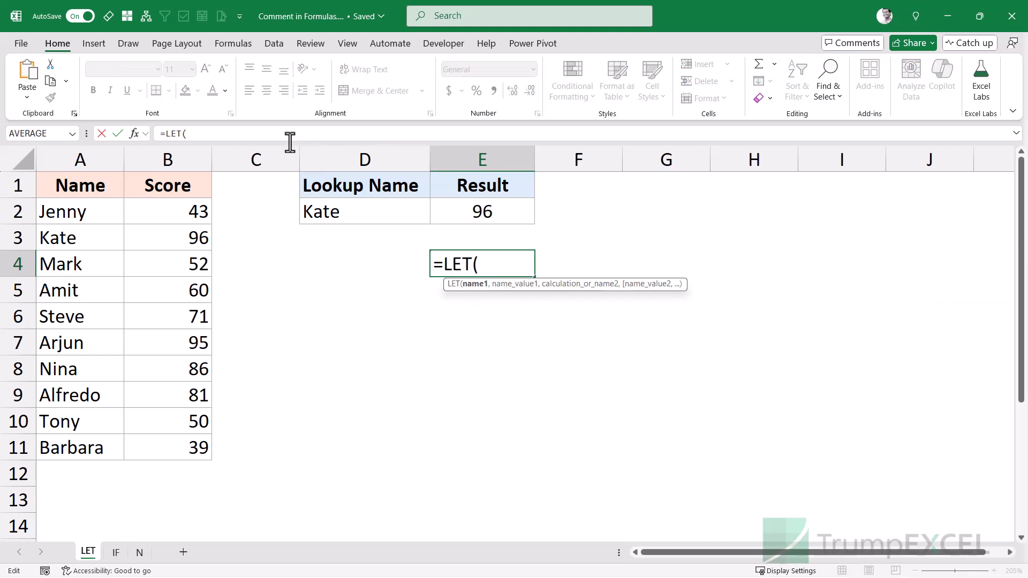
pyautogui.hotkey('ctrl', 'shift', 'u')
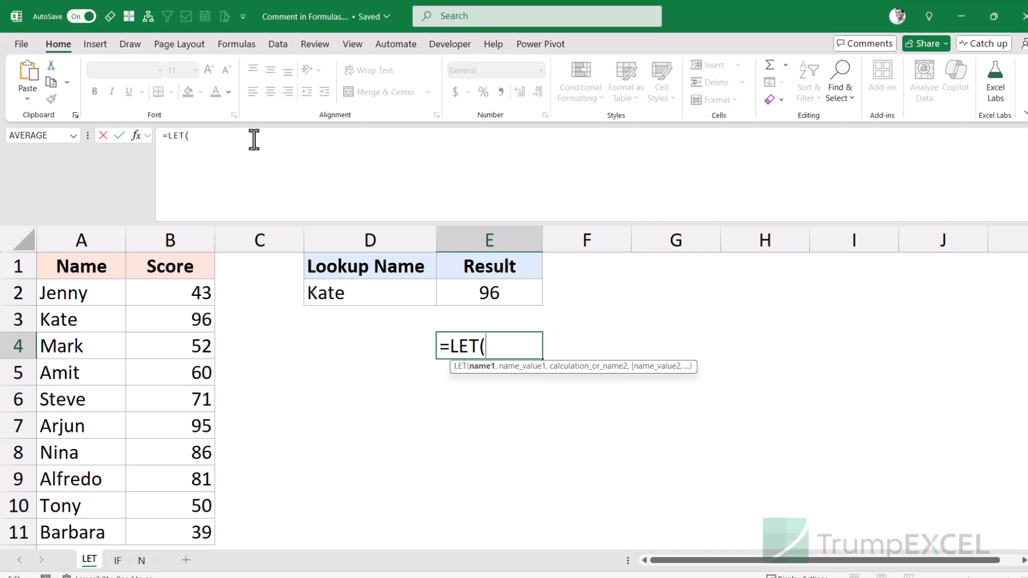
pyautogui.click(258, 140)
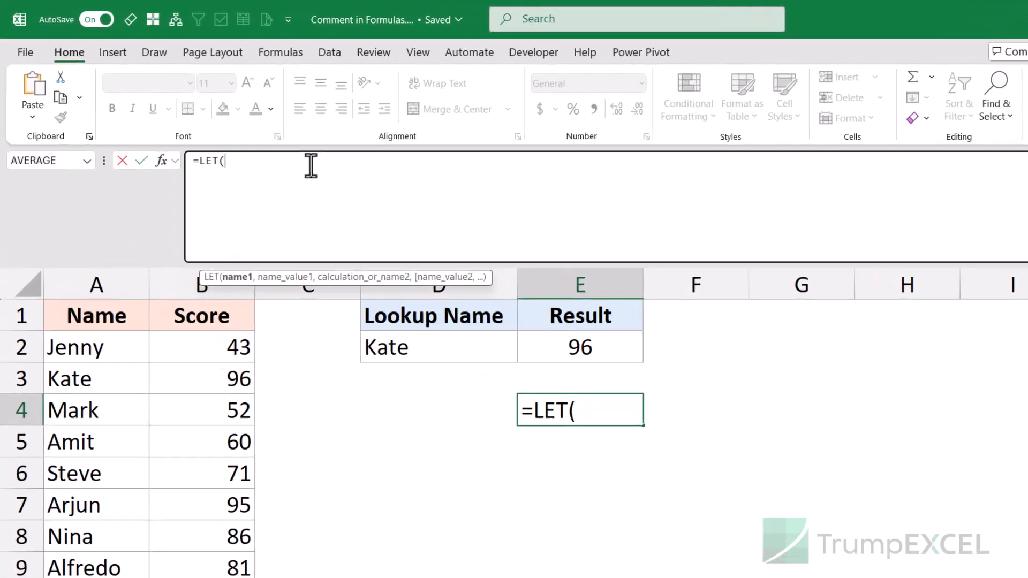
pyautogui.hotkey('alt', 'Return')
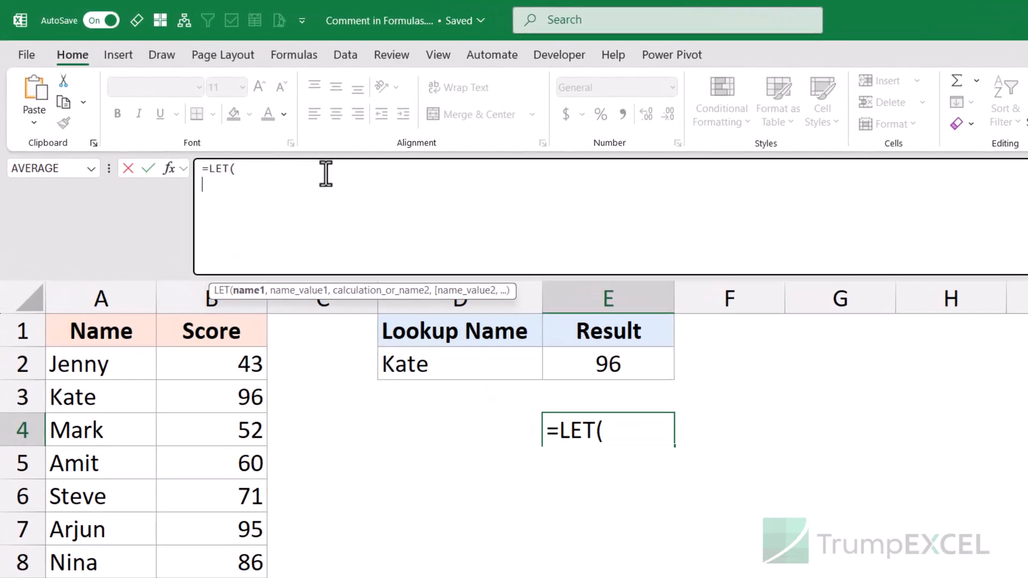
pyautogui.write('fx,')
pyautogui.hotkey('ctrl', 'v')
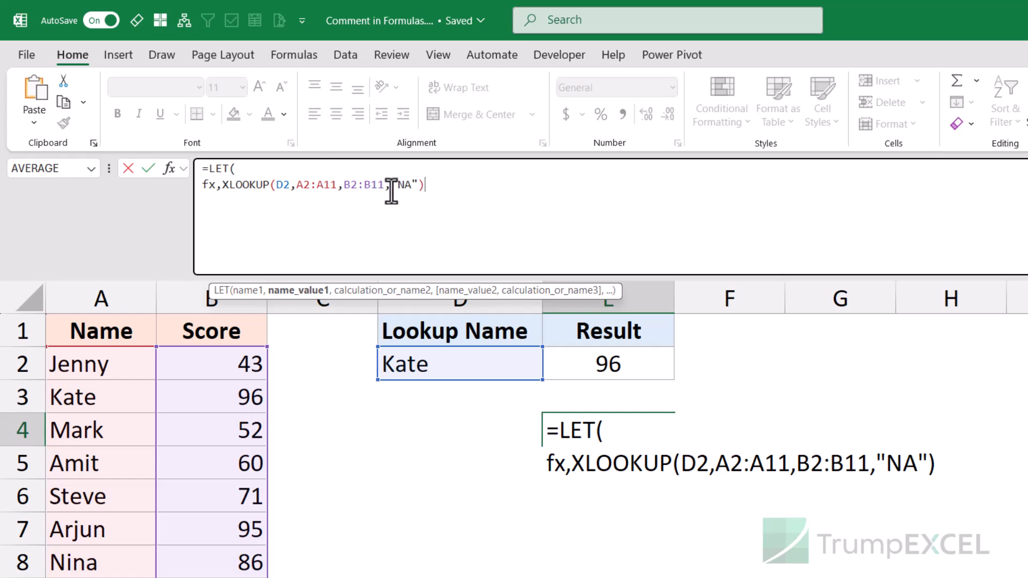
pyautogui.write(',')
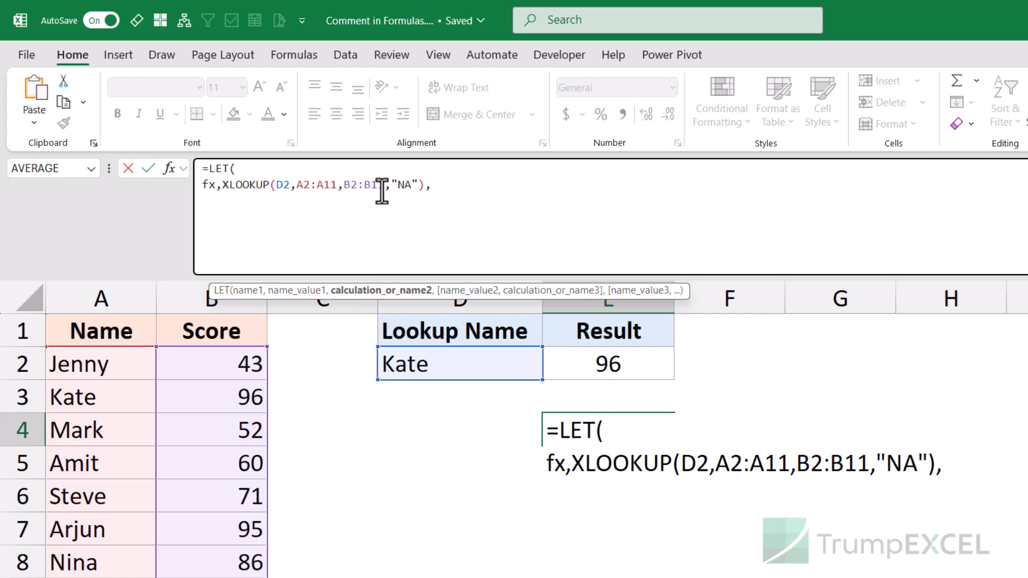
# Step: Add a line to the LET formula defining comment1 as "This is an examplec omment", ending with a comma
pyautogui.write('comment1')
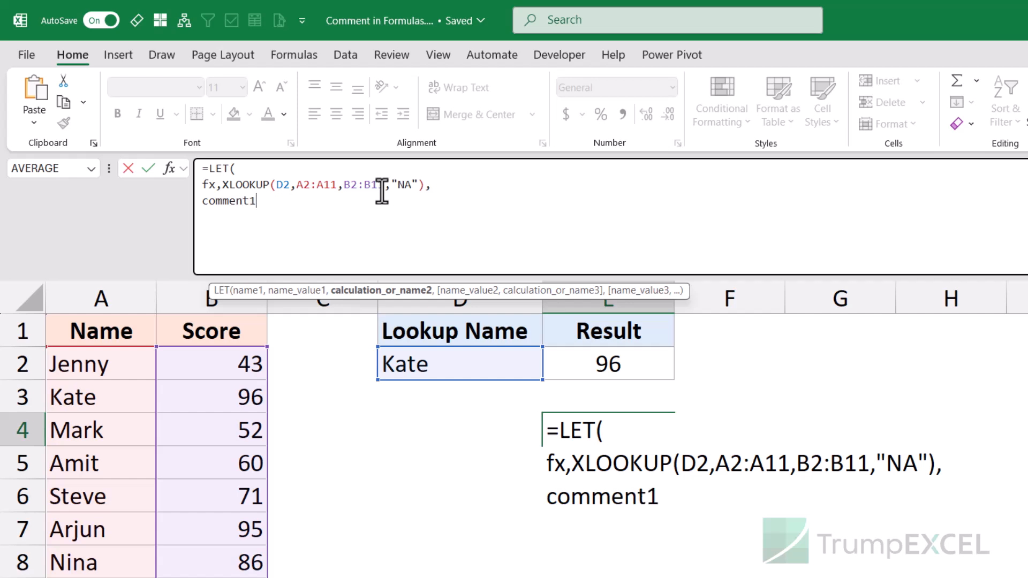
pyautogui.write(',""')
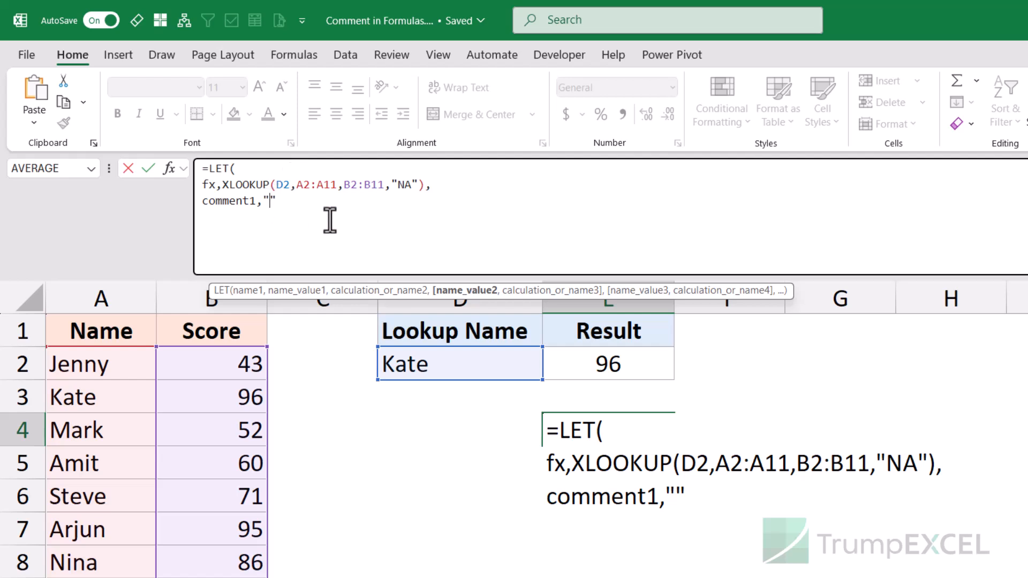
pyautogui.write('This is a')
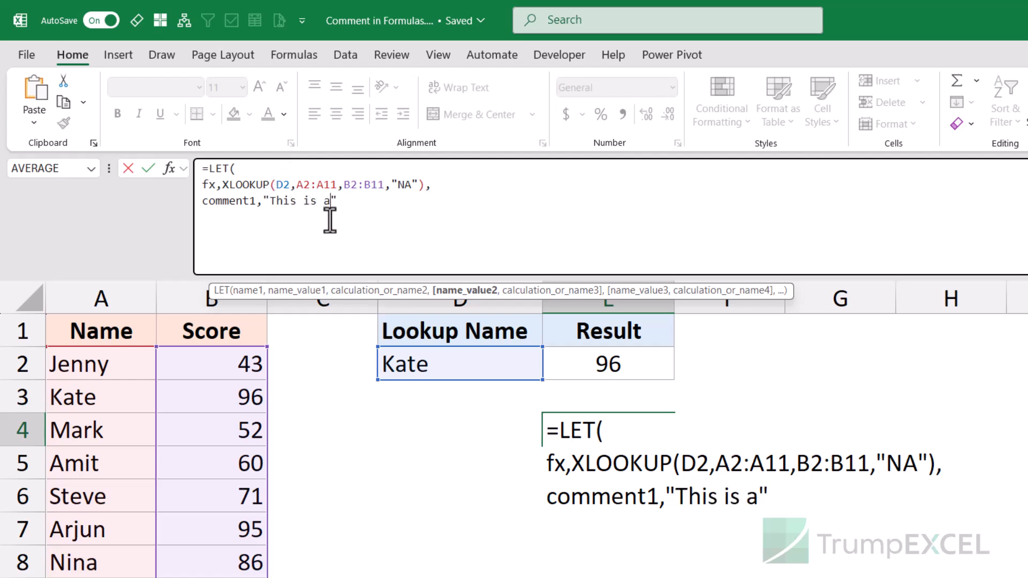
pyautogui.write('n examplecommen')
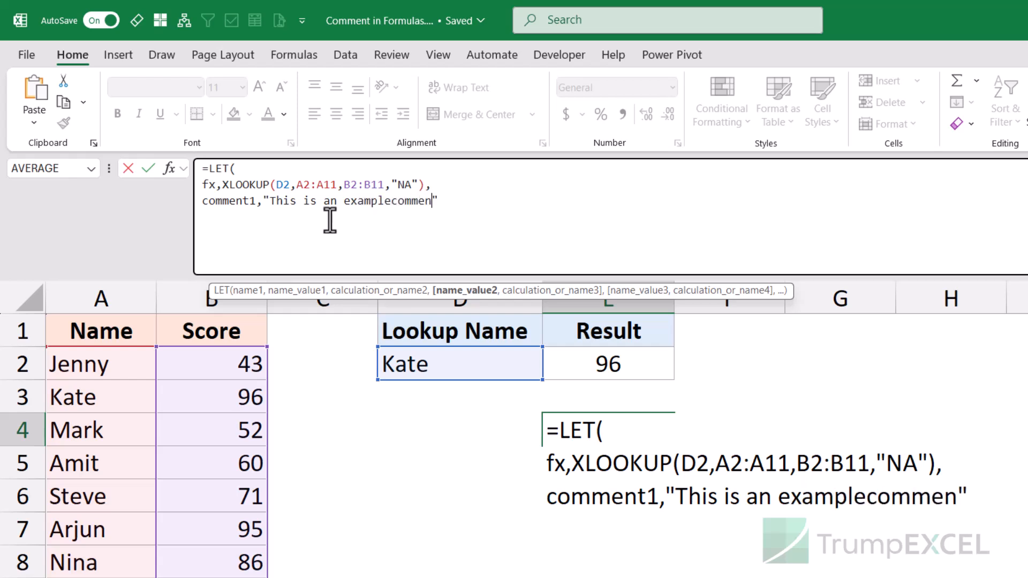
pyautogui.write('t')
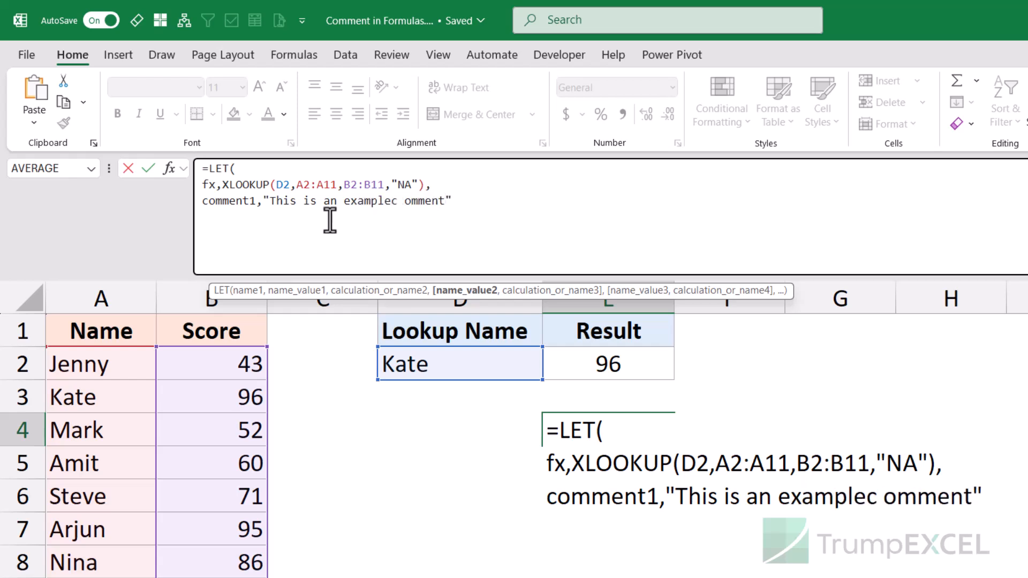
pyautogui.write(' ,')
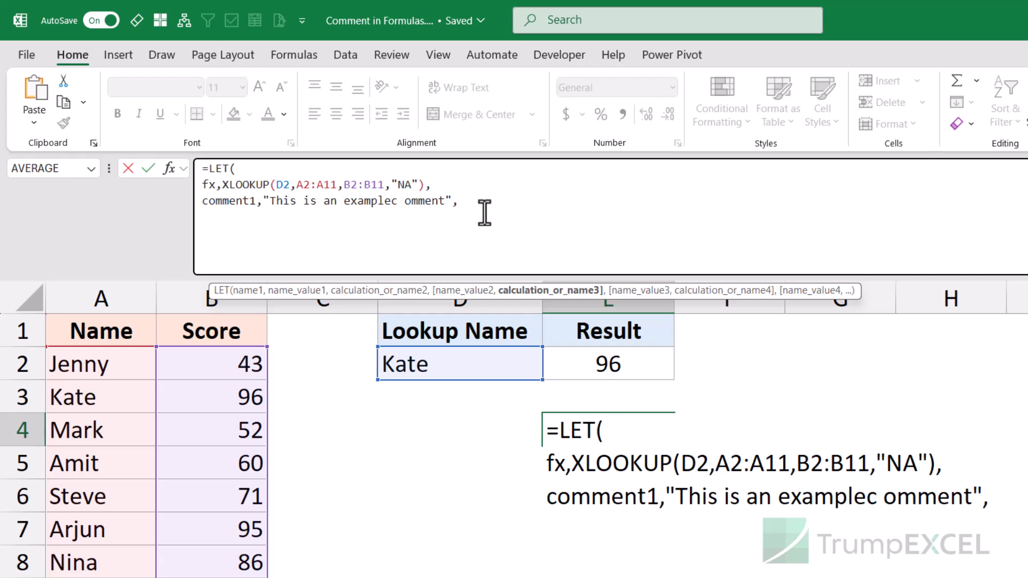
# Step: Finish the LET formula in E4 with fx as the returned calculation, enter it, and compare the cell with E2
pyautogui.doubleClick(208, 185)
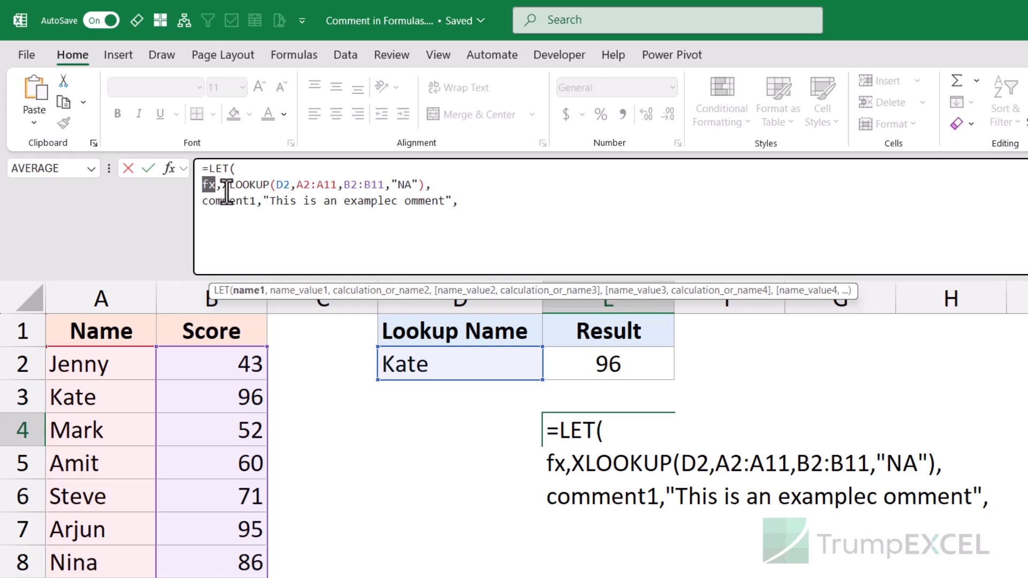
pyautogui.click(228, 219)
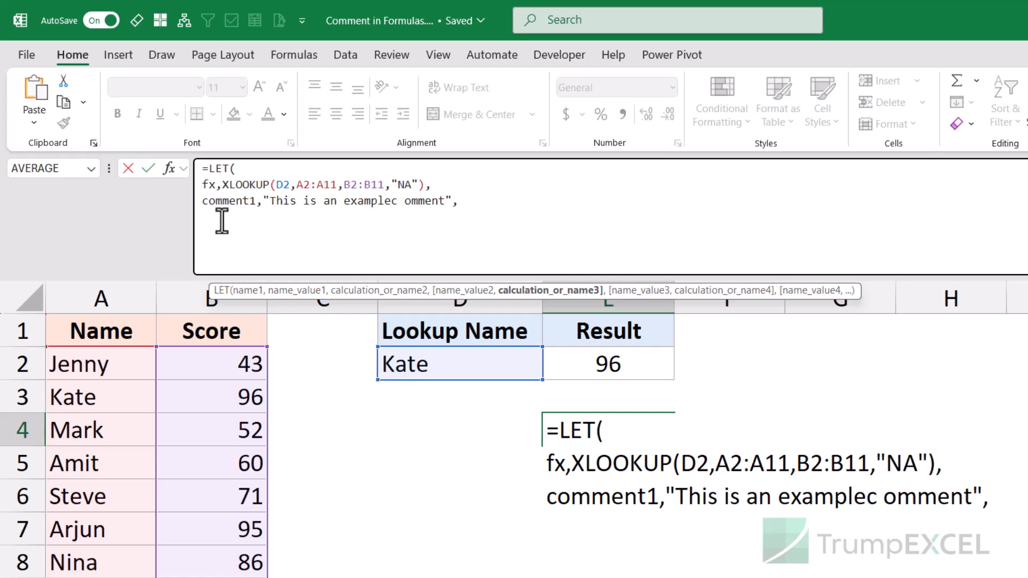
pyautogui.write('fx)')
pyautogui.hotkey('ctrl', 'Return')
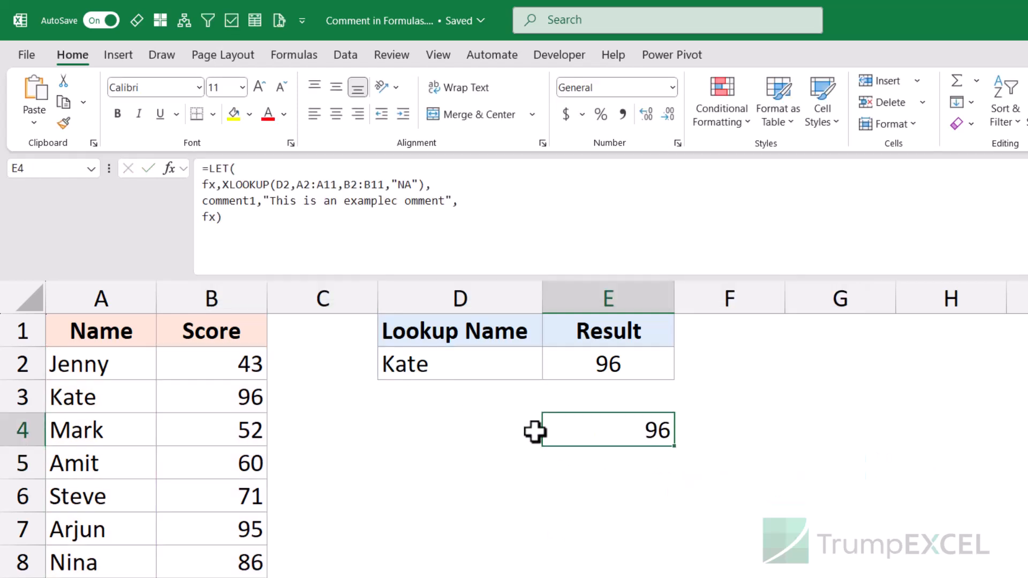
pyautogui.click(574, 362)
pyautogui.click(594, 426)
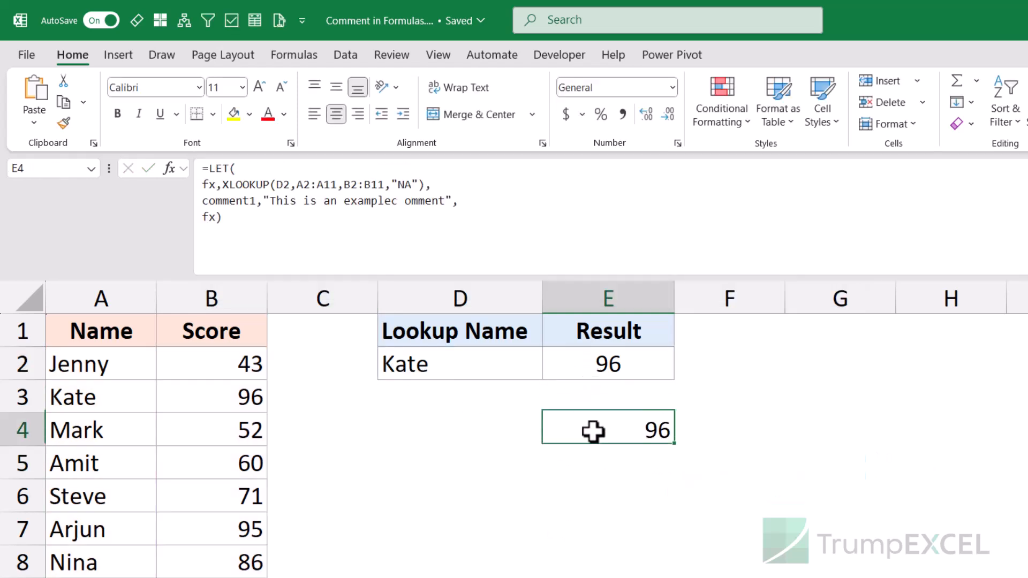
# Step: Replace the lookup name in D2 with the name from A4 and check the LET result in E4
pyautogui.click(471, 362)
pyautogui.write('Mark')
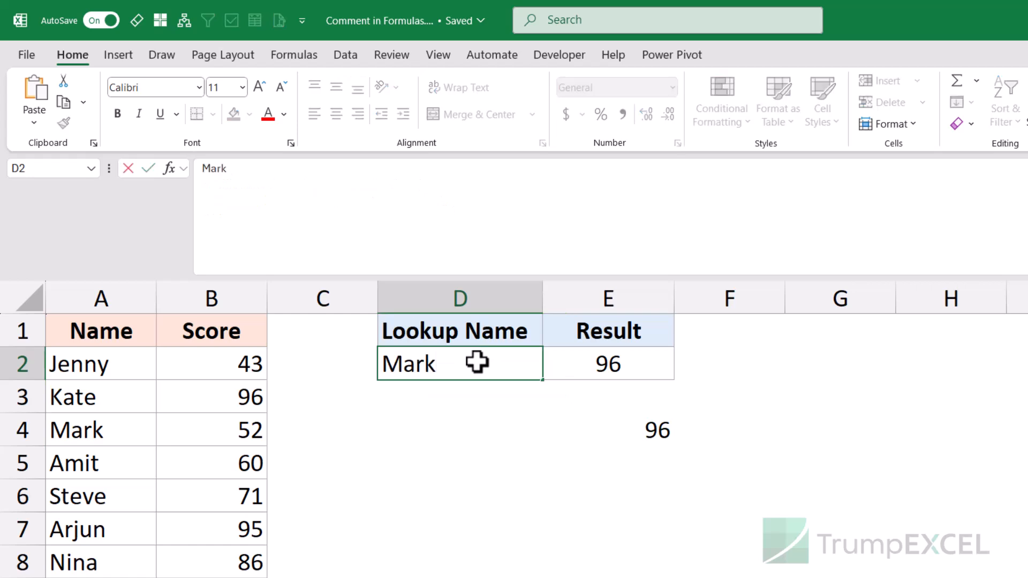
pyautogui.press('Return')
pyautogui.click(478, 363)
pyautogui.click(648, 438)
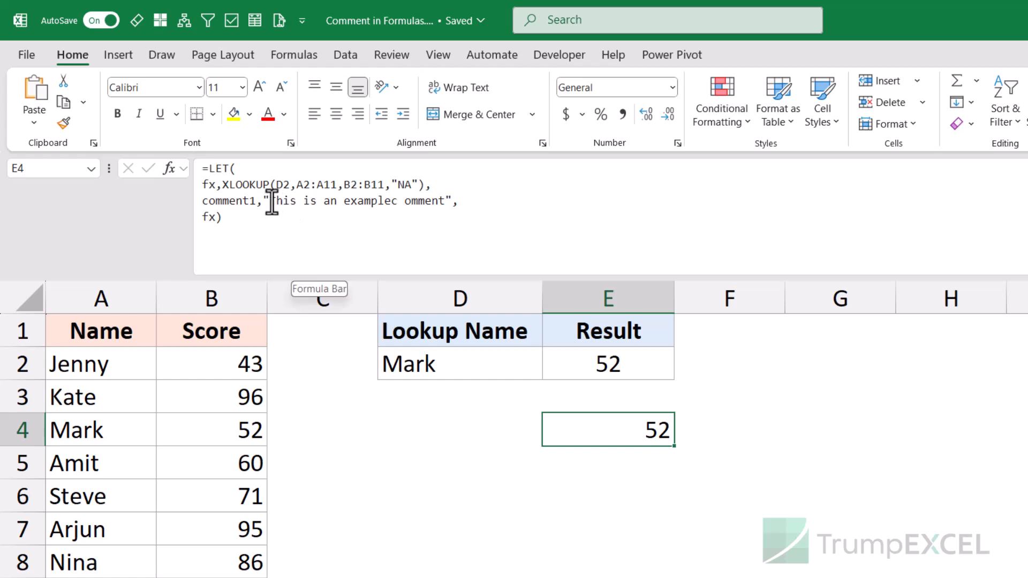
# Step: Insert a blank line after comment1 in E4's LET formula and correct its text to "This is an example comment"
pyautogui.click(457, 203)
pyautogui.hotkey('alt', 'Return')
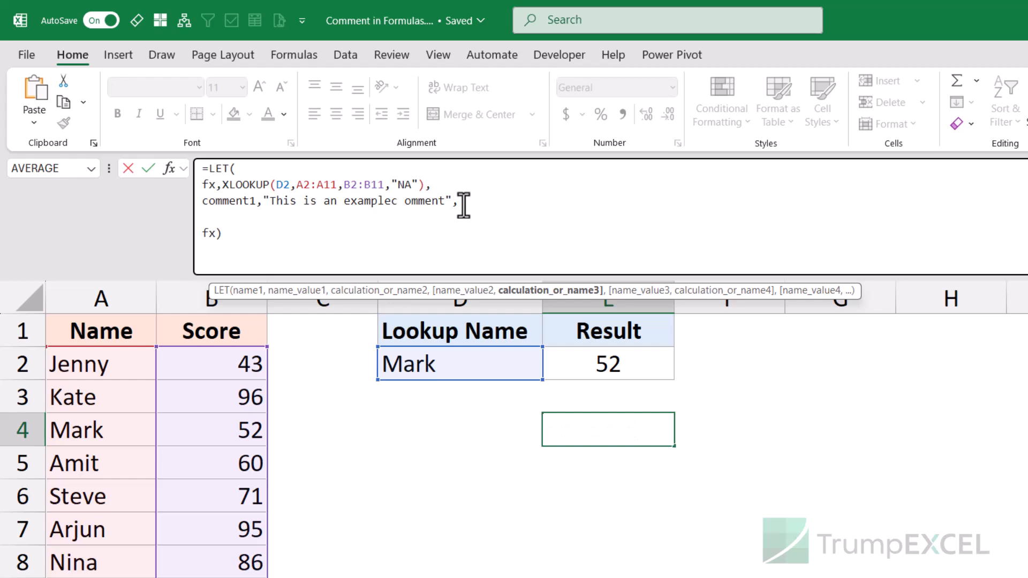
pyautogui.click(387, 201)
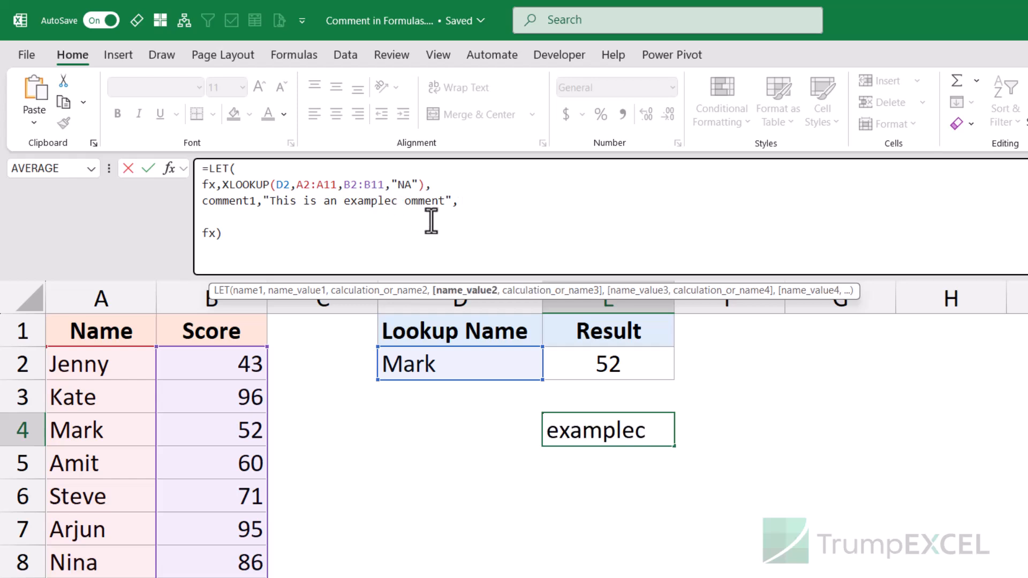
pyautogui.press('Right')
pyautogui.press('Delete')
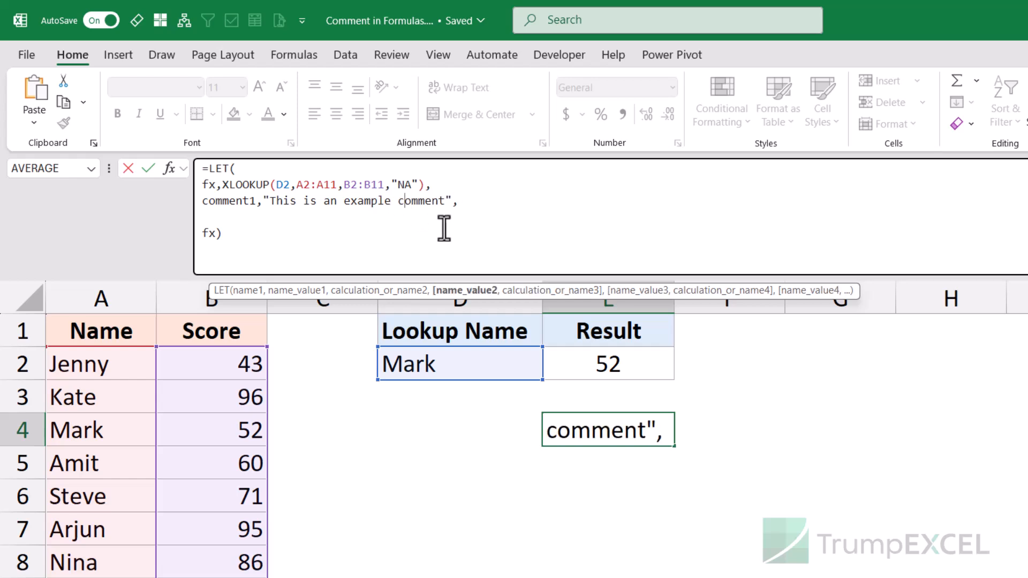
# Step: Define comment2 as "Example comment" on the blank line before fx and enter the updated LET formula
pyautogui.click(264, 215)
pyautogui.write('commen')
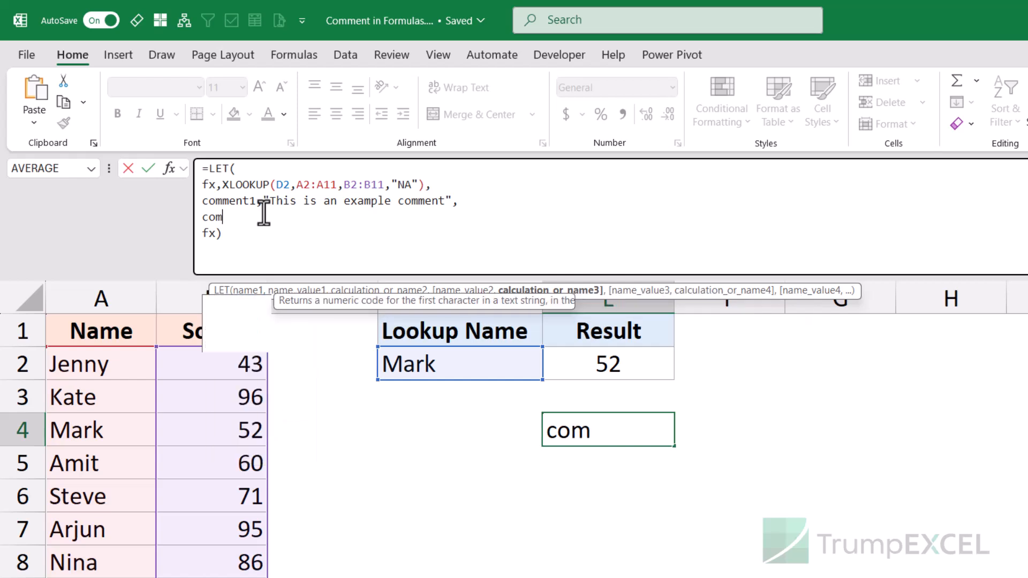
pyautogui.press('BackSpace')
pyautogui.press('BackSpace')
pyautogui.write('en')
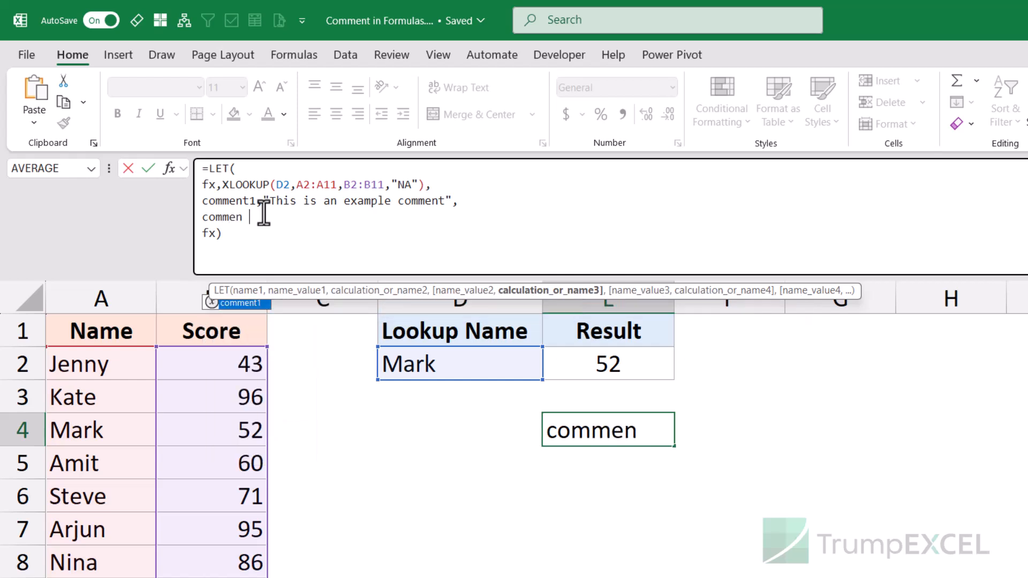
pyautogui.write('t2,"E"')
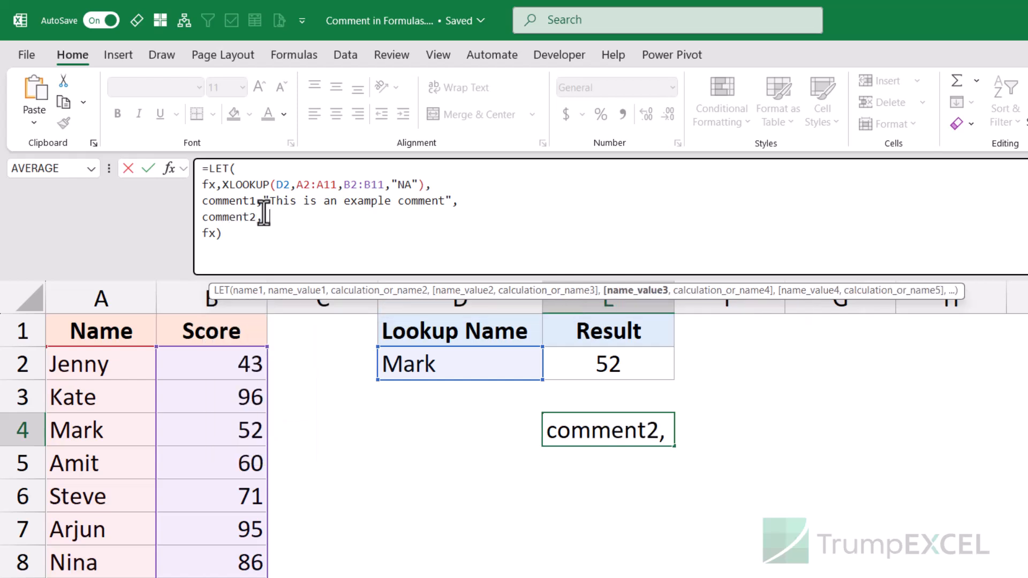
pyautogui.press('Left')
pyautogui.write('Example comment')
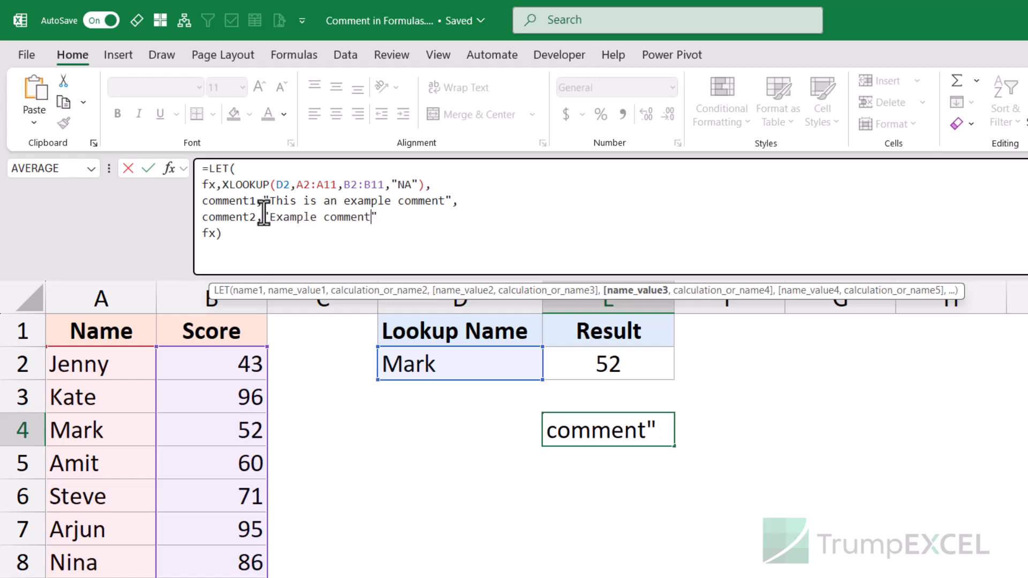
pyautogui.click(393, 218)
pyautogui.write(',')
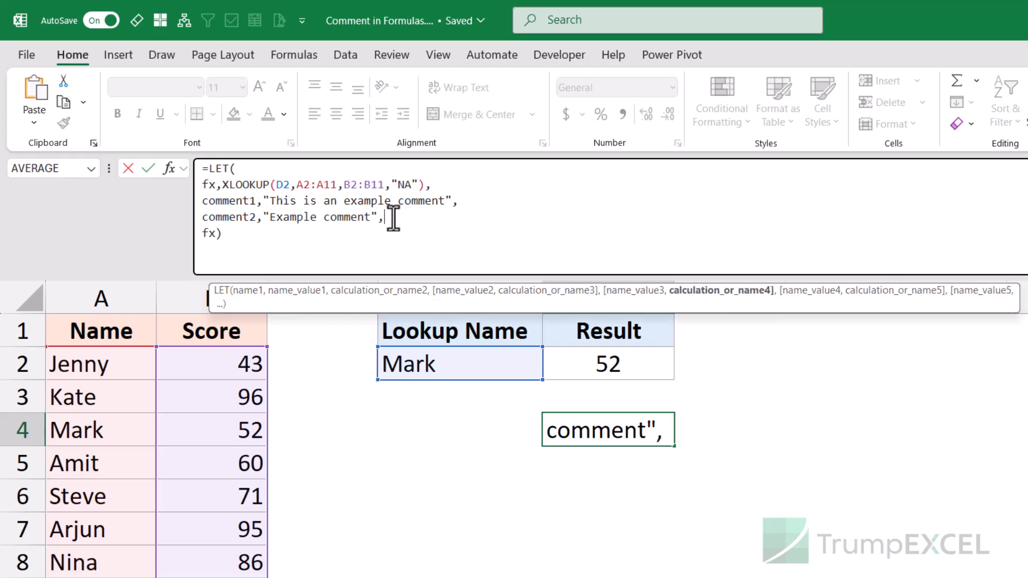
pyautogui.hotkey('ctrl', 'Return')
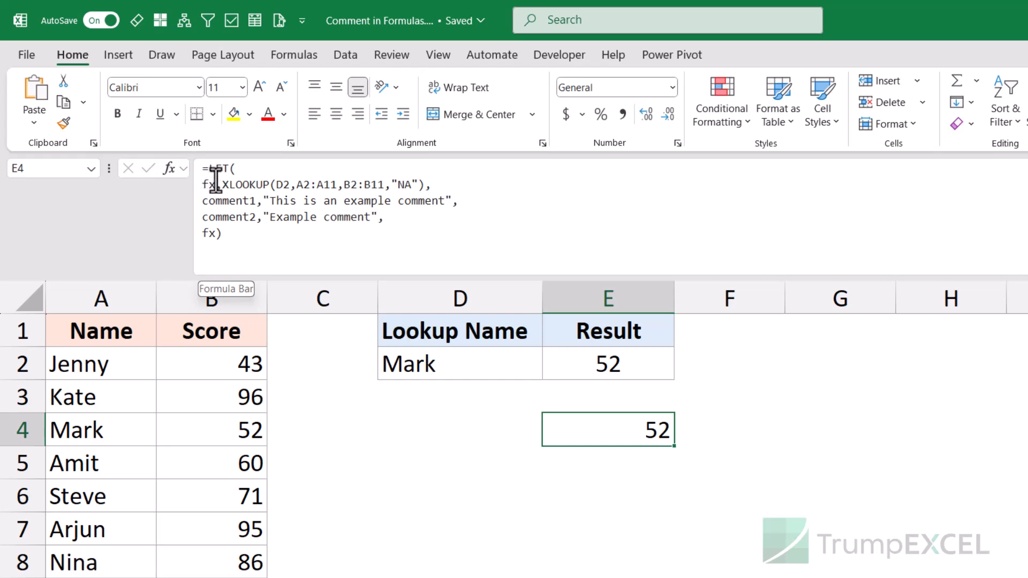
# Step: Examine the final fx argument and the comment1 text in E4's LET formula, leaving the formula as it is
pyautogui.doubleClick(209, 233)
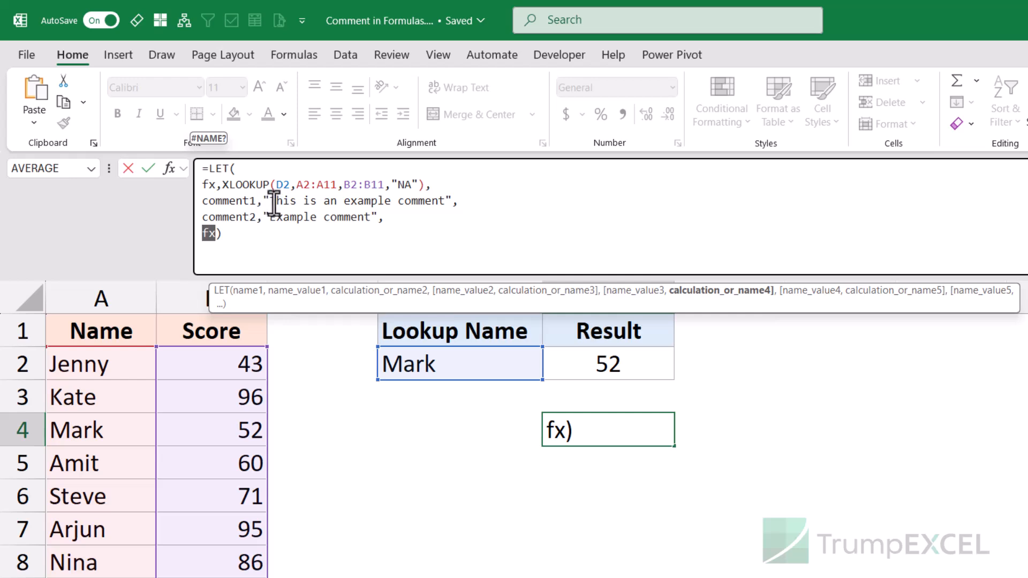
pyautogui.moveTo(271, 201); pyautogui.dragTo(447, 204)
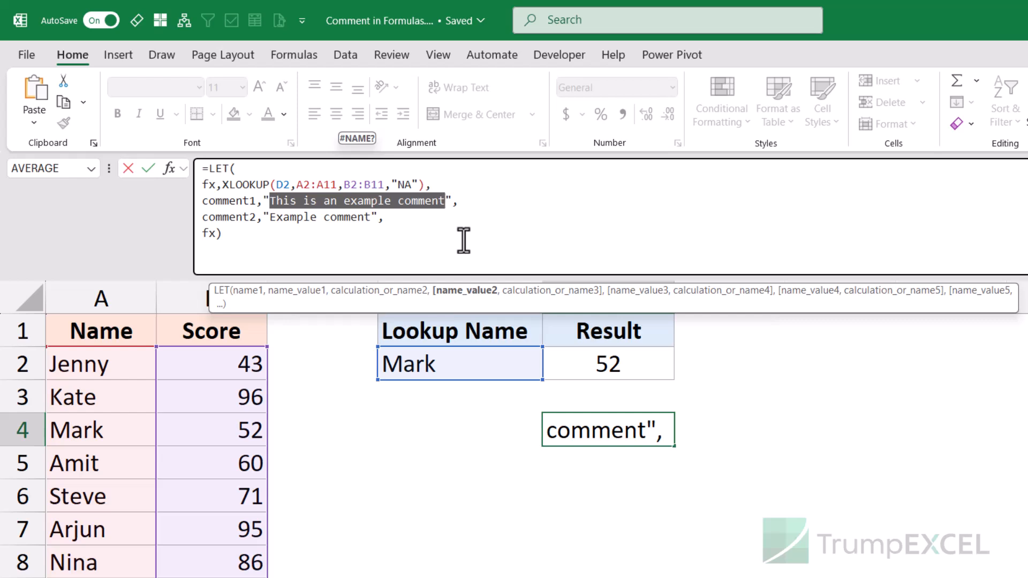
pyautogui.hotkey('ctrl', 'Return')
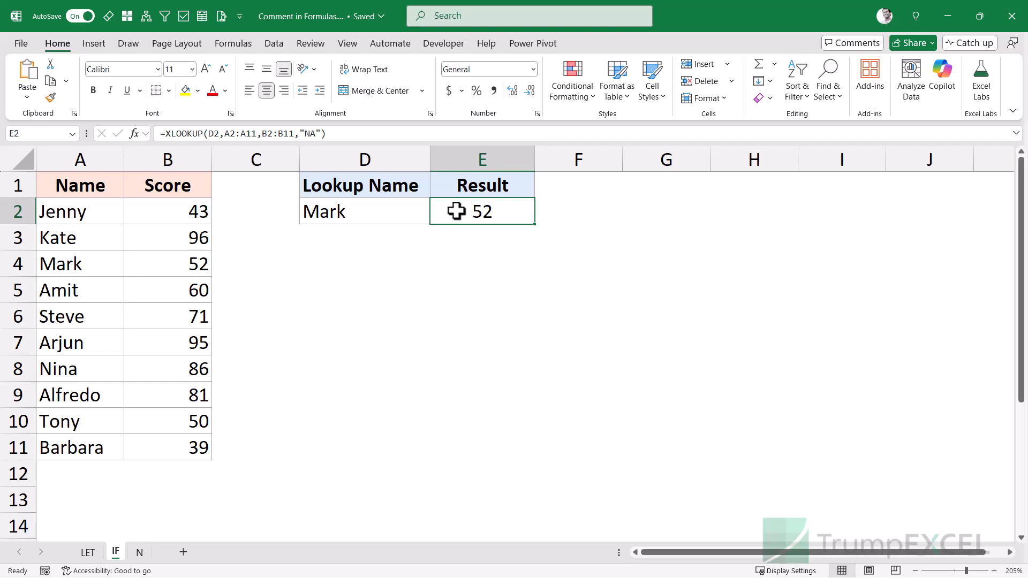
pyautogui.doubleClick(456, 211)
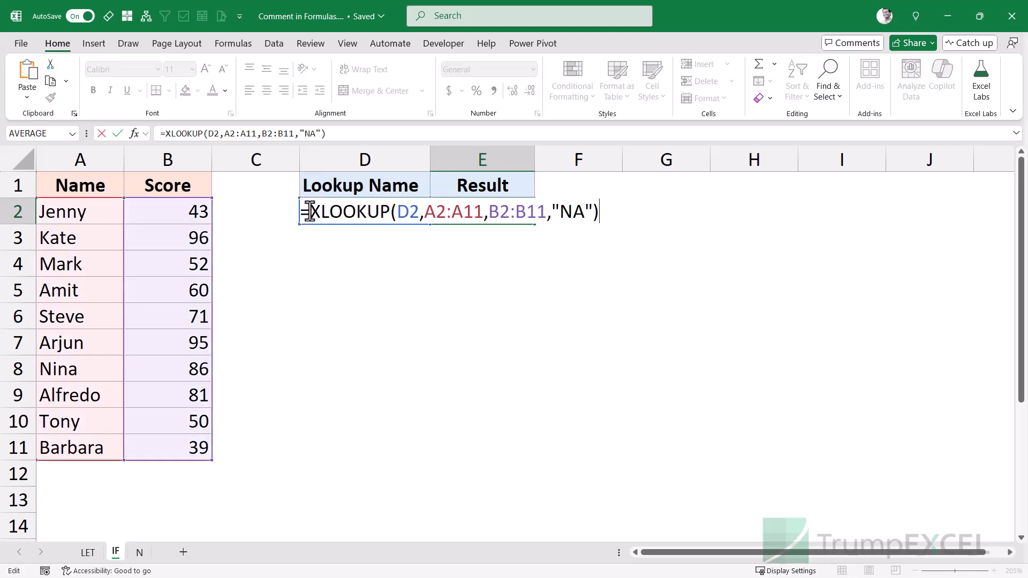
pyautogui.press('Escape')
pyautogui.click(473, 247)
pyautogui.click(473, 257)
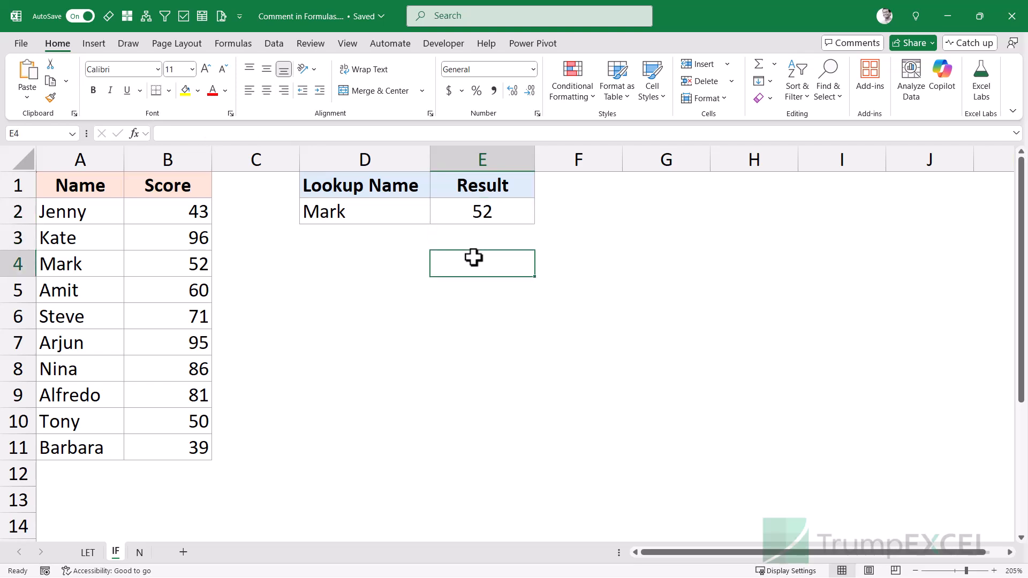
pyautogui.write('=IF(')
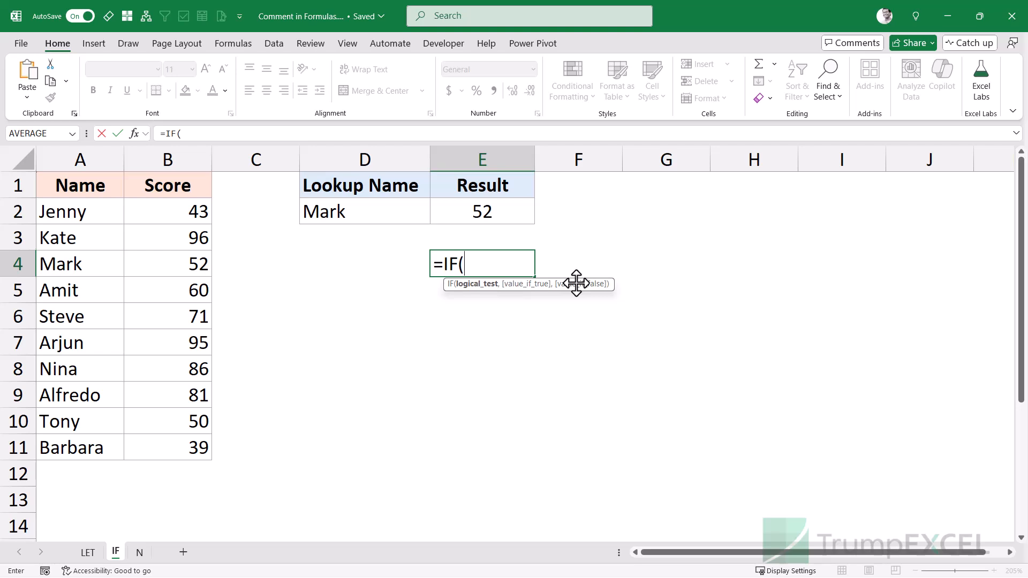
pyautogui.press('Escape')
# Step: Copy the XLOOKUP expression from E2's formula without its equals sign, leaving E2 as it is
pyautogui.doubleClick(471, 214)
pyautogui.moveTo(312, 211); pyautogui.dragTo(612, 209)
pyautogui.hotkey('ctrl', 'c')
pyautogui.press('Escape')
# Step: Enter an IF formula in E4 with TRUE as the logical test and the copied XLOOKUP expression as the value if true
pyautogui.click(486, 260)
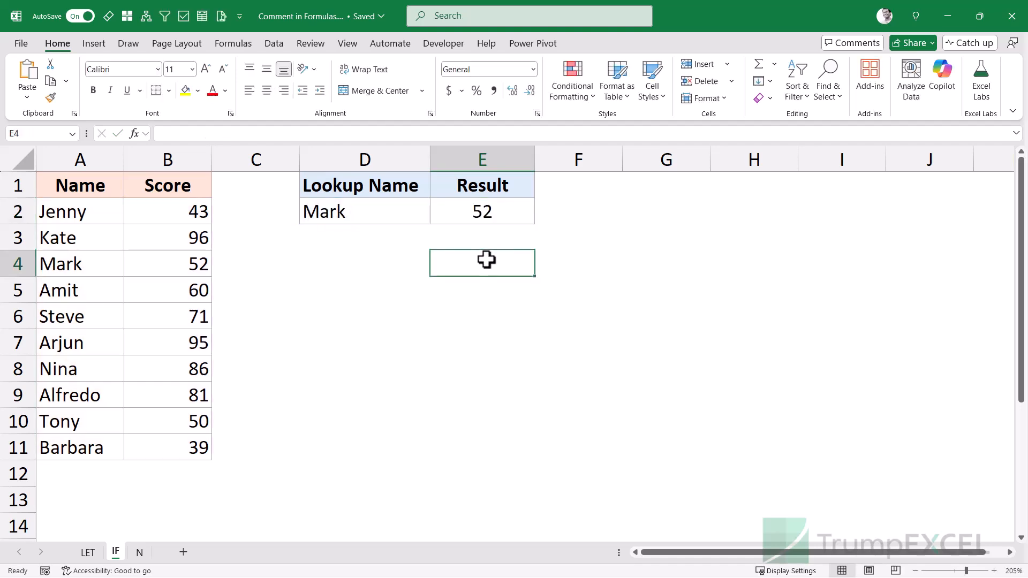
pyautogui.write('=IF(')
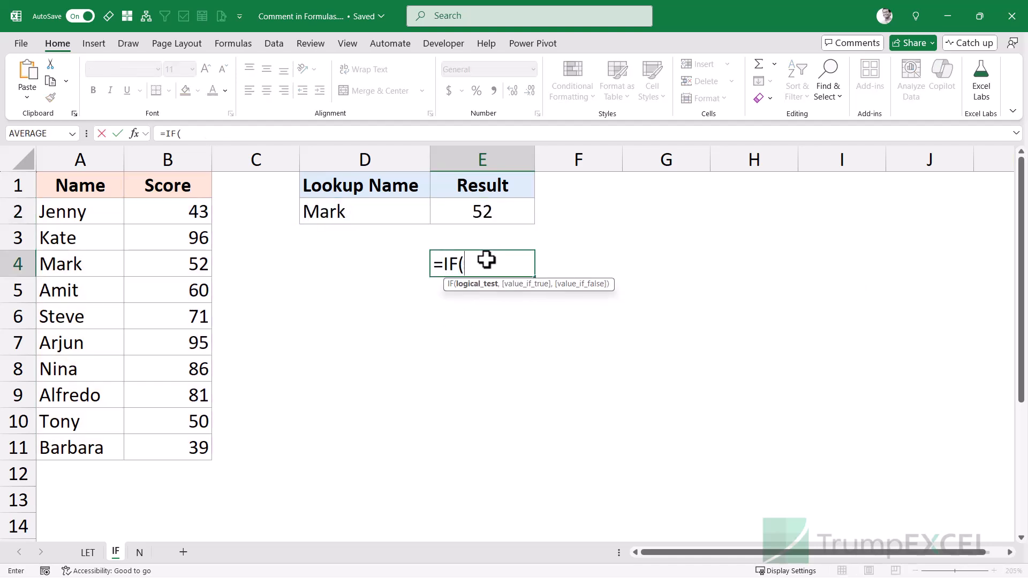
pyautogui.write('TRUE')
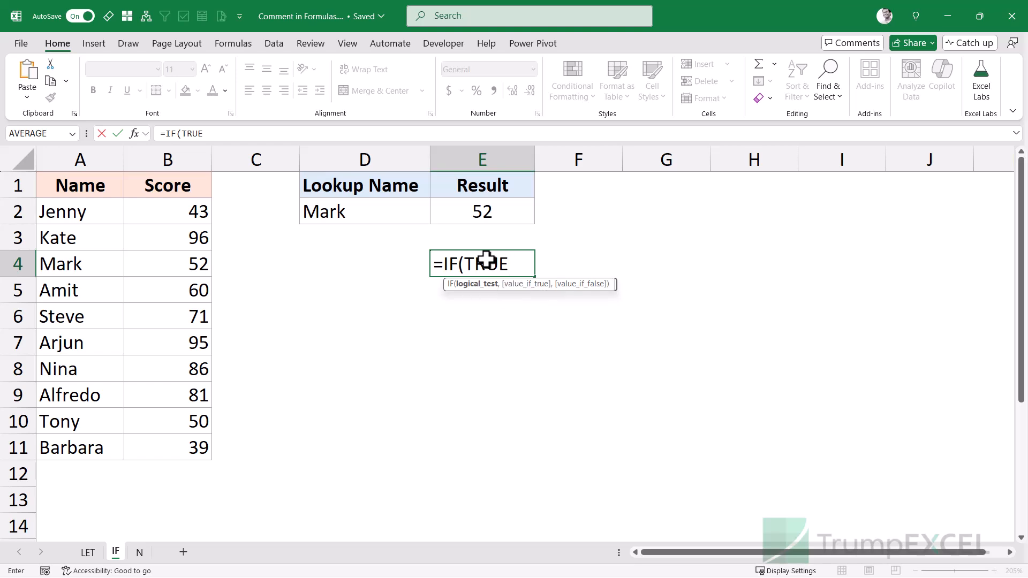
pyautogui.write(',')
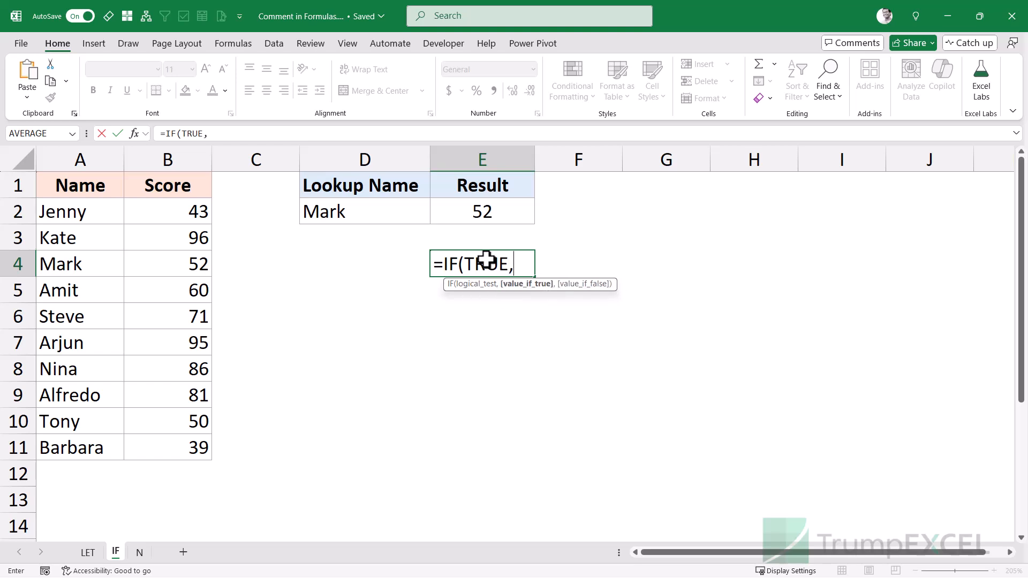
pyautogui.hotkey('ctrl', 'v')
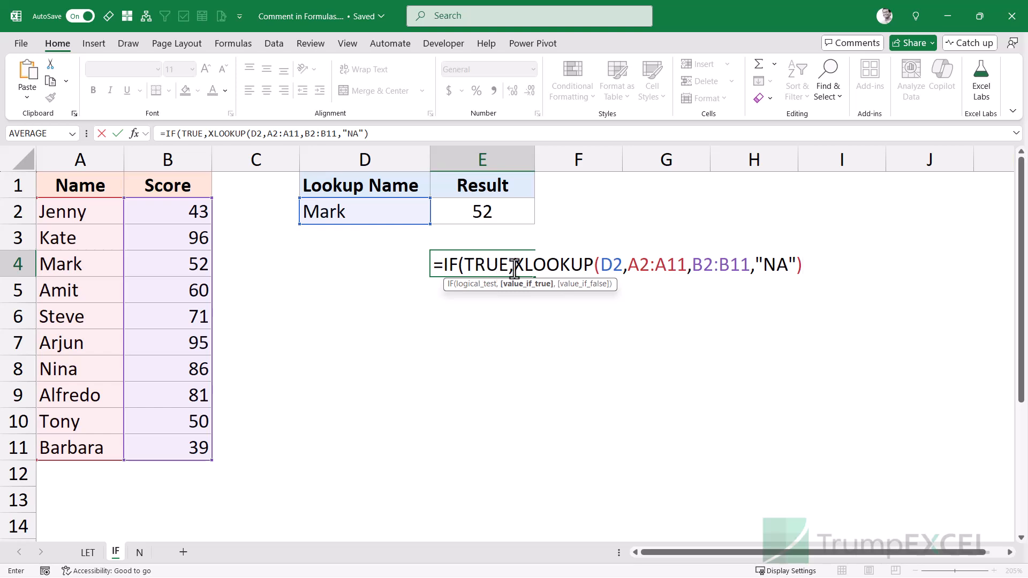
pyautogui.moveTo(514, 268); pyautogui.dragTo(804, 266)
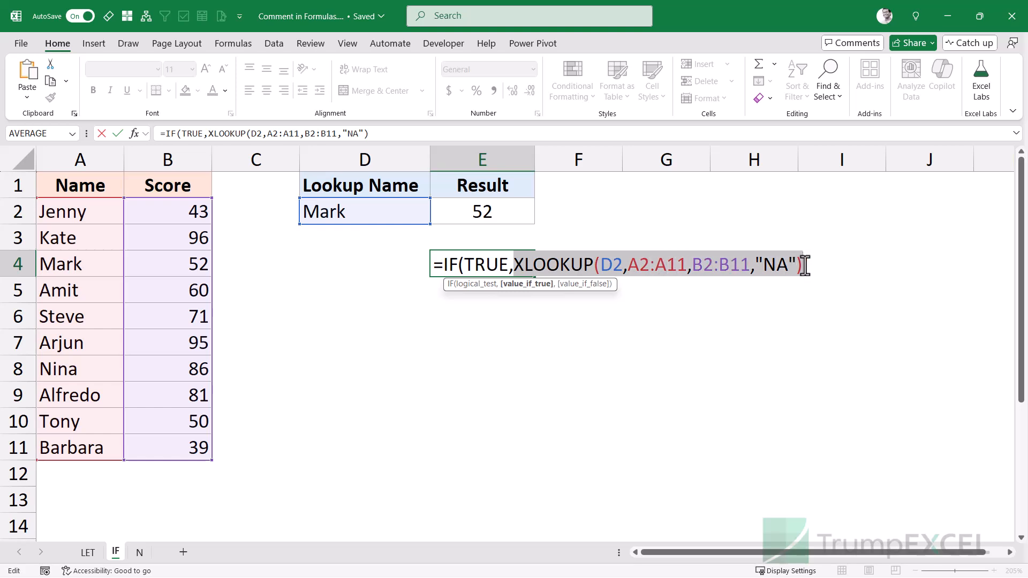
pyautogui.click(805, 265)
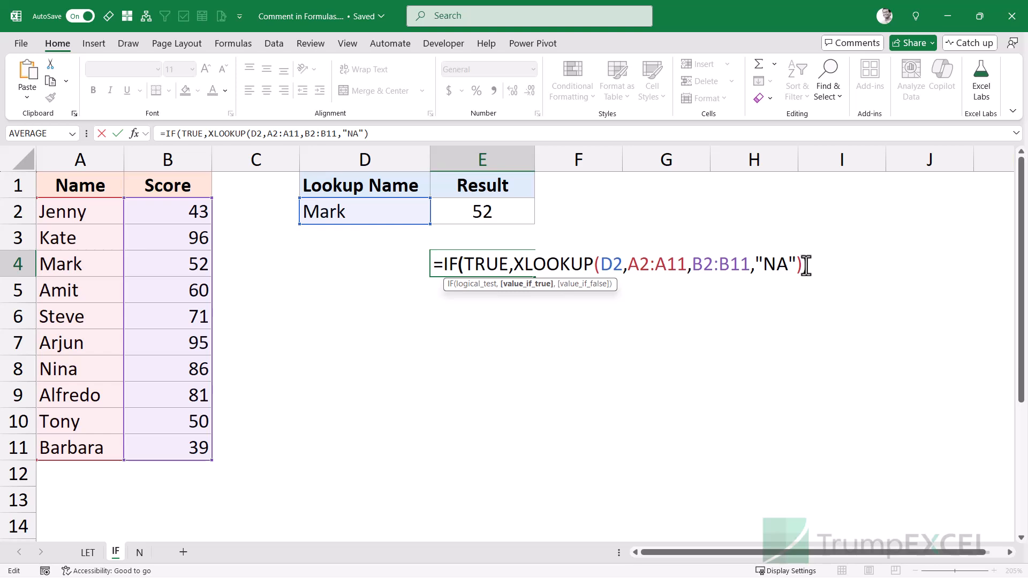
pyautogui.write(')')
pyautogui.press('Return')
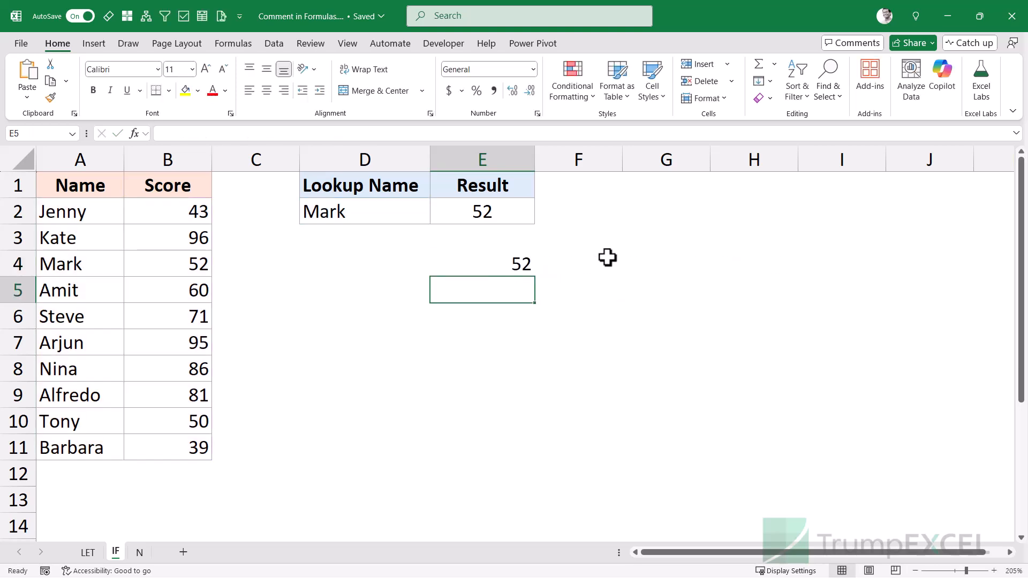
# Step: Add "Example Comment" as the value-if-false argument of E4's IF formula and enter the updated formula
pyautogui.click(501, 265)
pyautogui.press('F2')
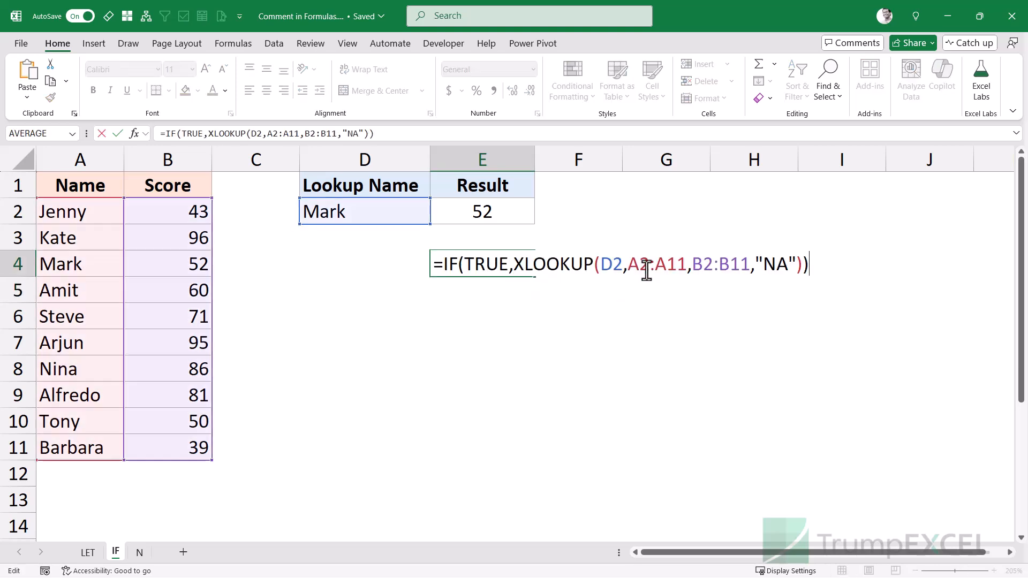
pyautogui.click(803, 265)
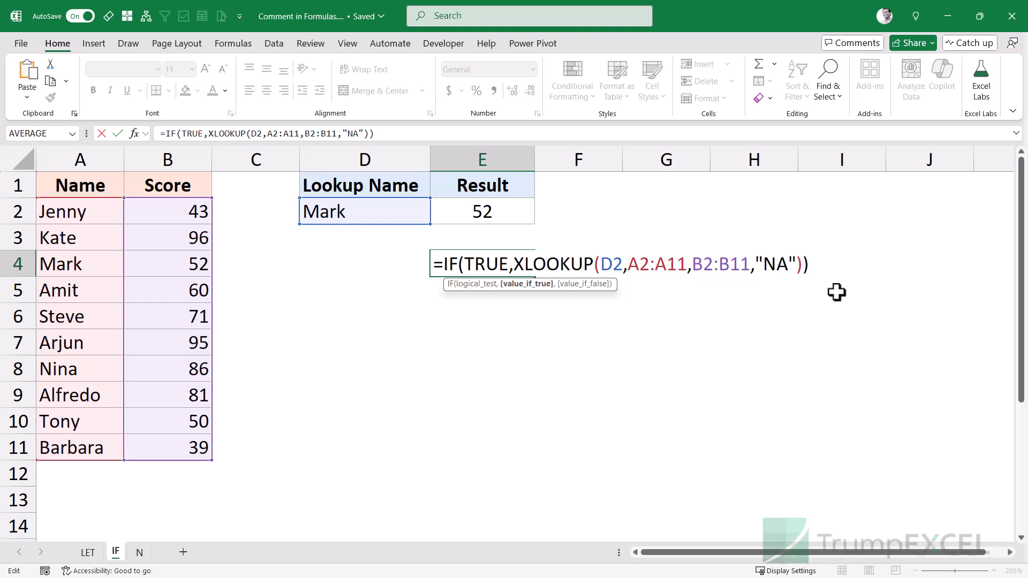
pyautogui.write(',')
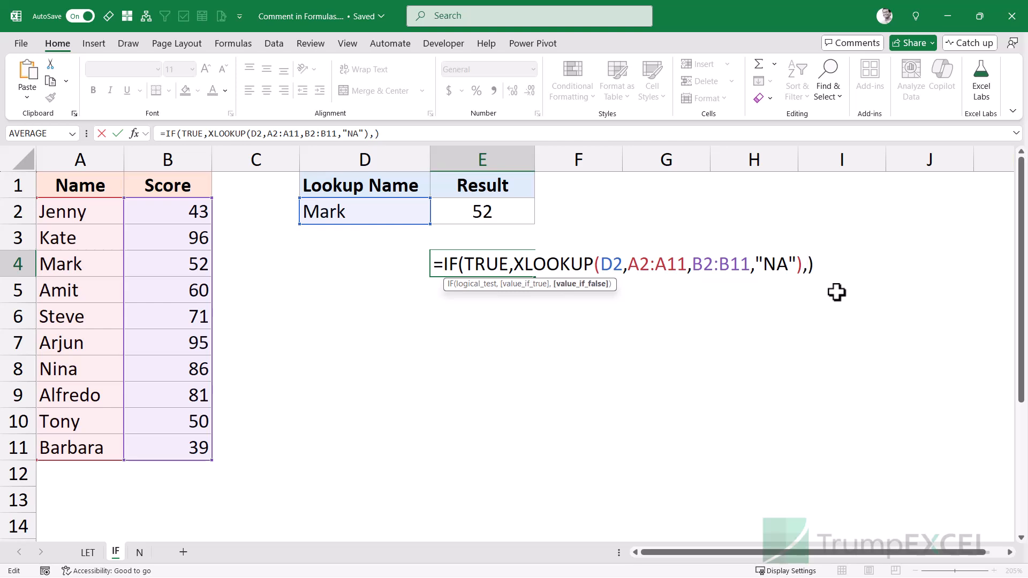
pyautogui.write('"NA"),"')
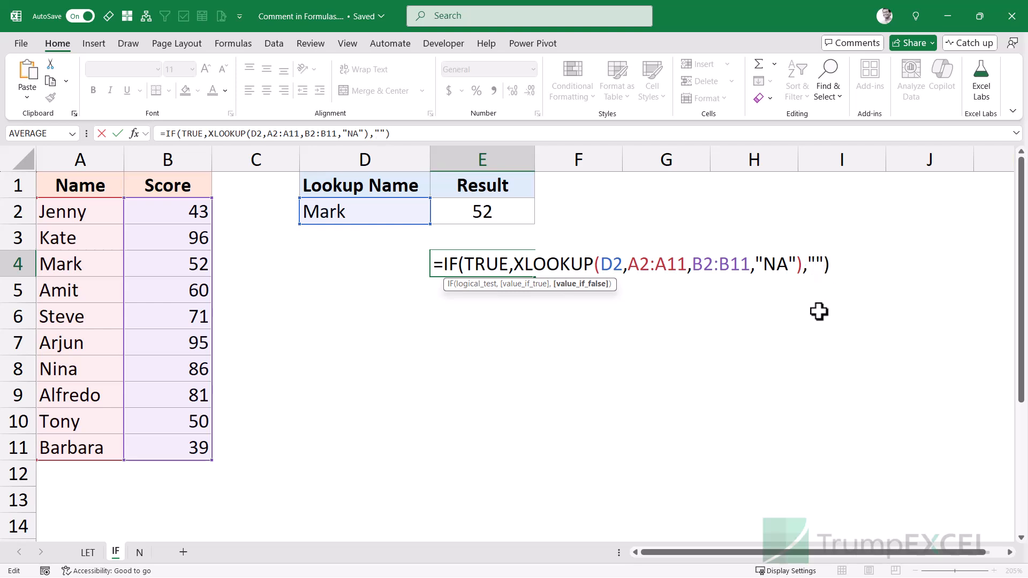
pyautogui.write('Example Co')
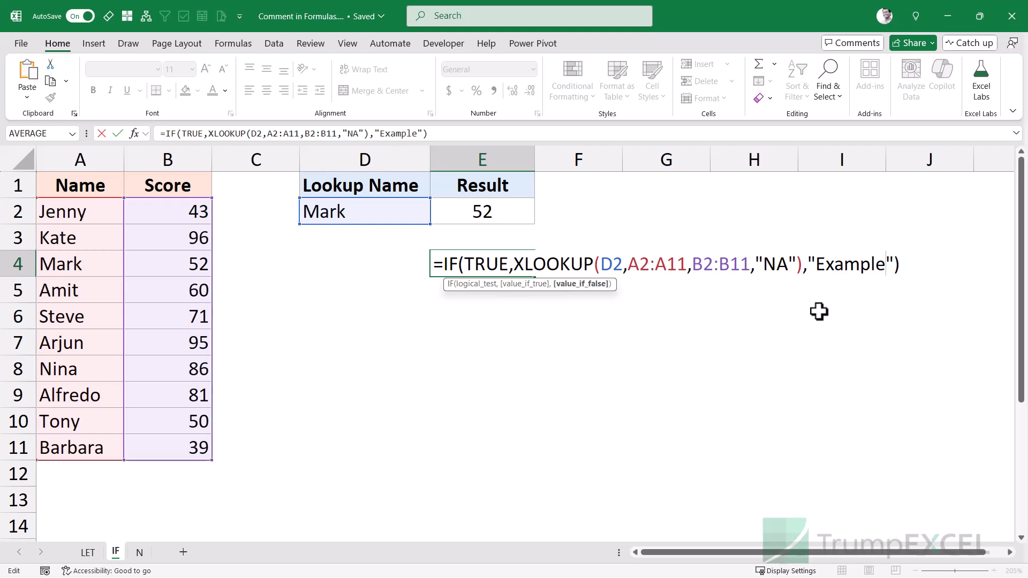
pyautogui.write('mment')
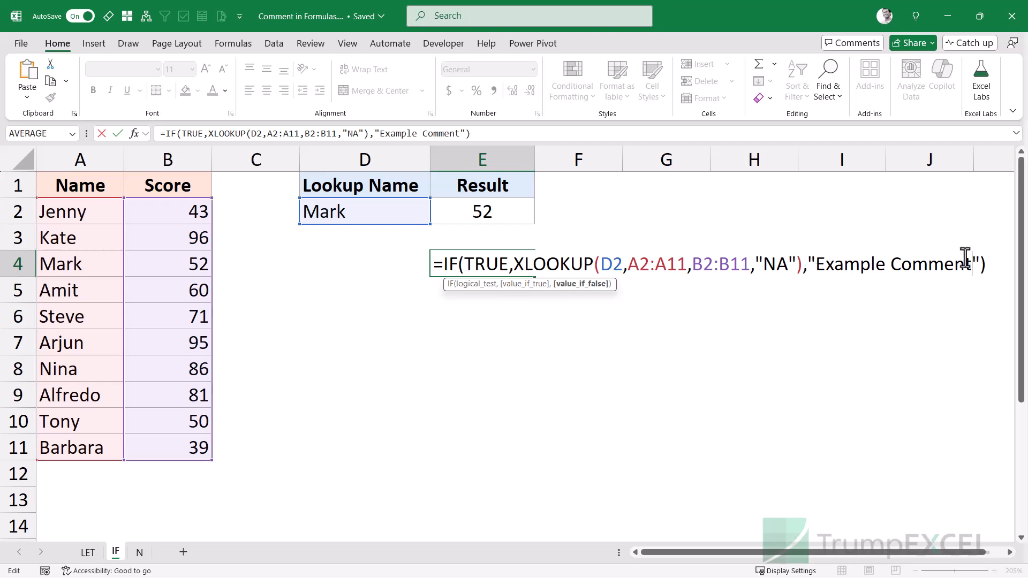
pyautogui.click(988, 265)
pyautogui.press('Return')
pyautogui.press('Up')
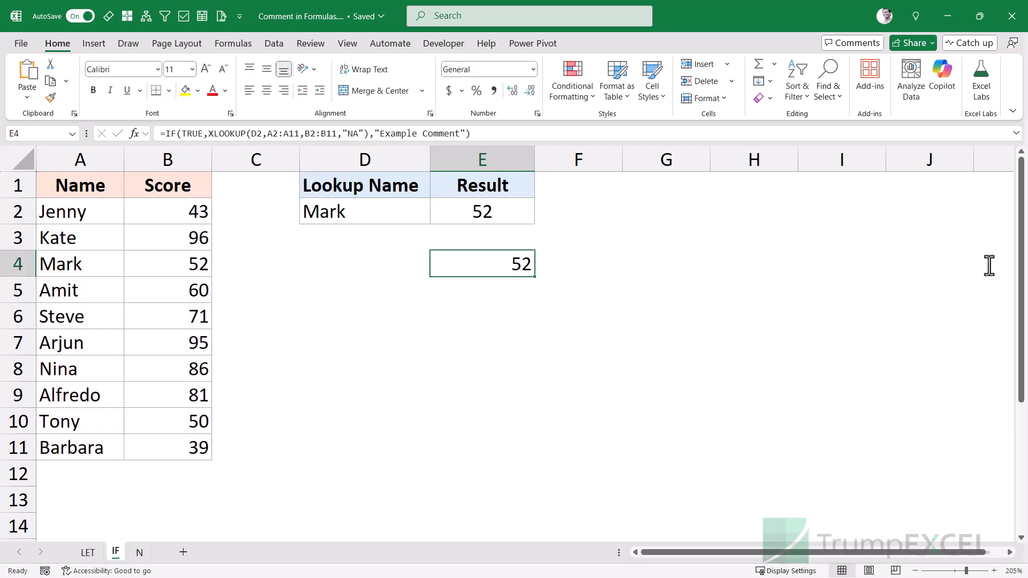
# Step: Replace the lookup name in D2 with the name from A3 and examine E4's result and its IF formula arguments
pyautogui.click(398, 218)
pyautogui.write('Kate')
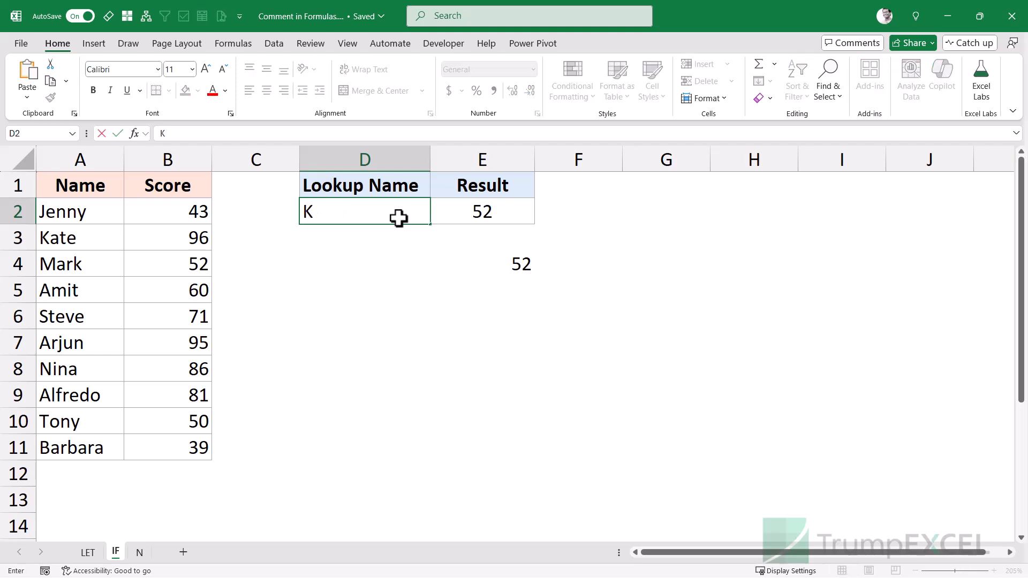
pyautogui.press('Return')
pyautogui.press('Up')
pyautogui.click(523, 266)
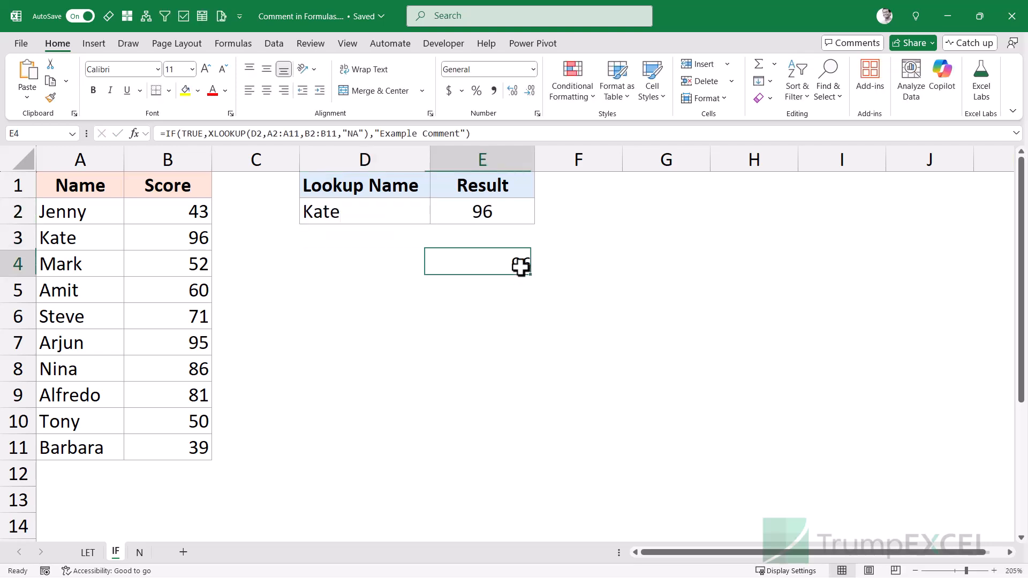
pyautogui.press('F2')
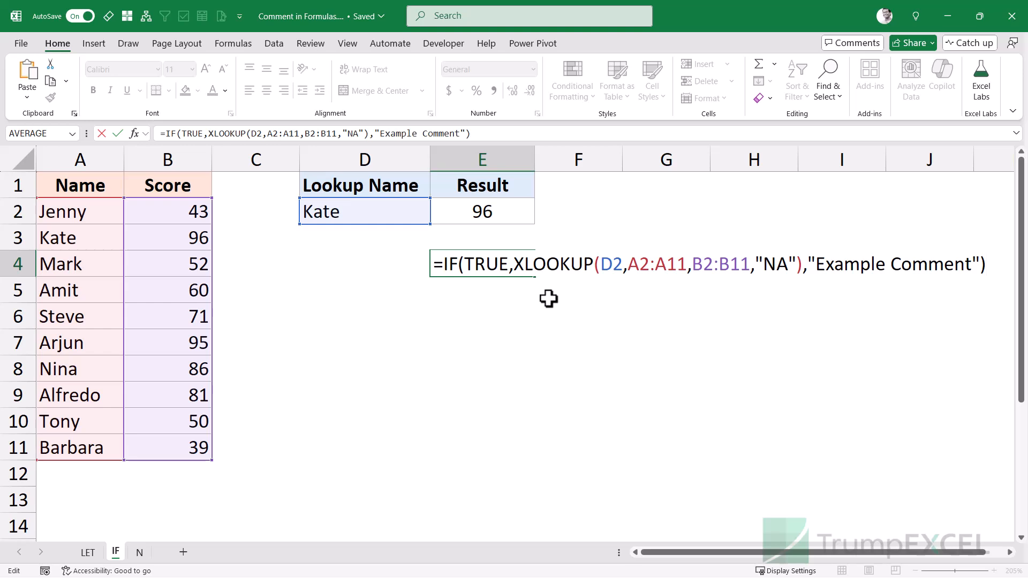
pyautogui.click(471, 264)
pyautogui.moveTo(516, 264); pyautogui.dragTo(803, 266)
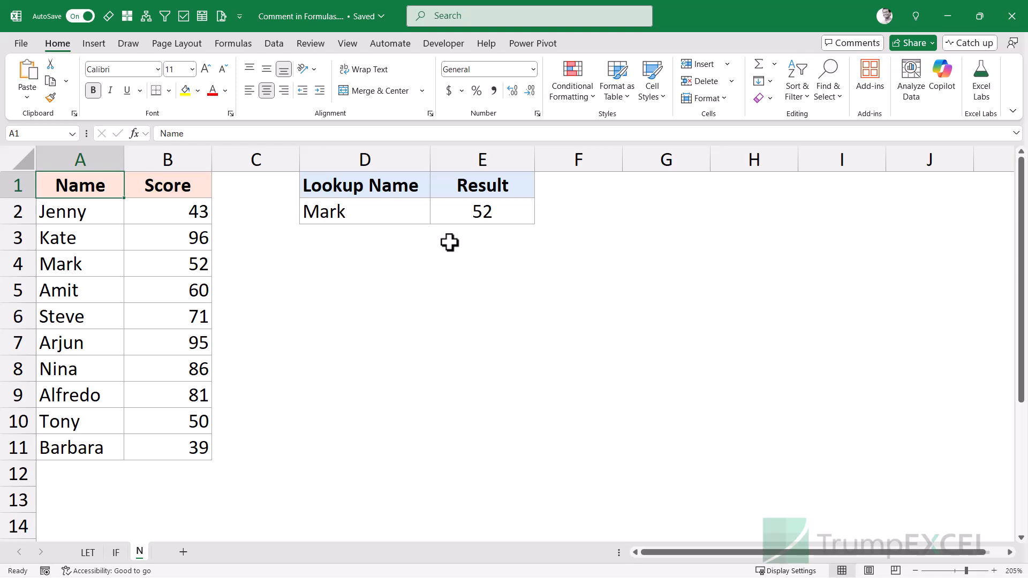
# Step: Append +N("Comment") to the XLOOKUP formula in E2 on the N sheet and enter the formula
pyautogui.click(451, 218)
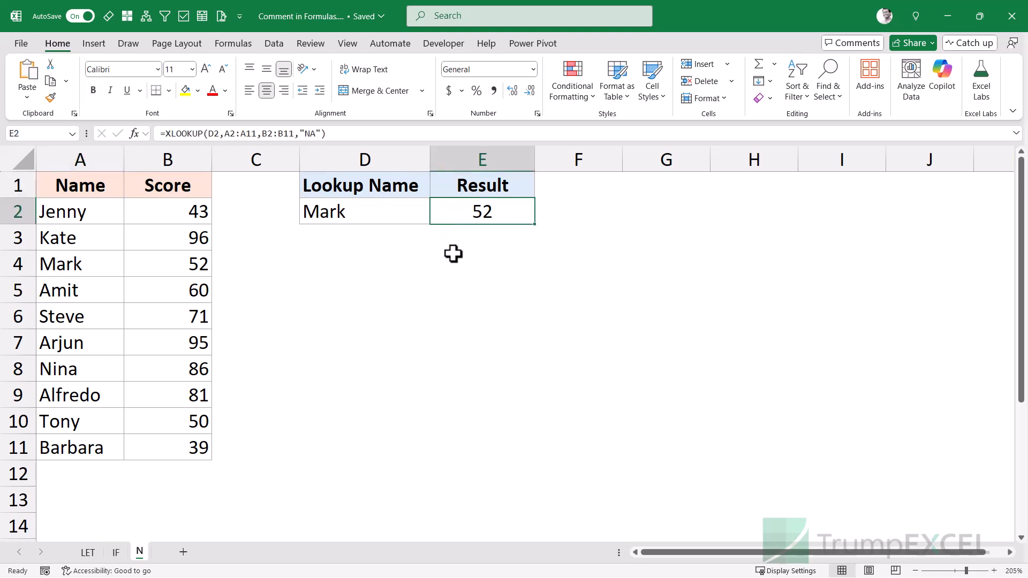
pyautogui.click(453, 253)
pyautogui.click(456, 212)
pyautogui.press('F2')
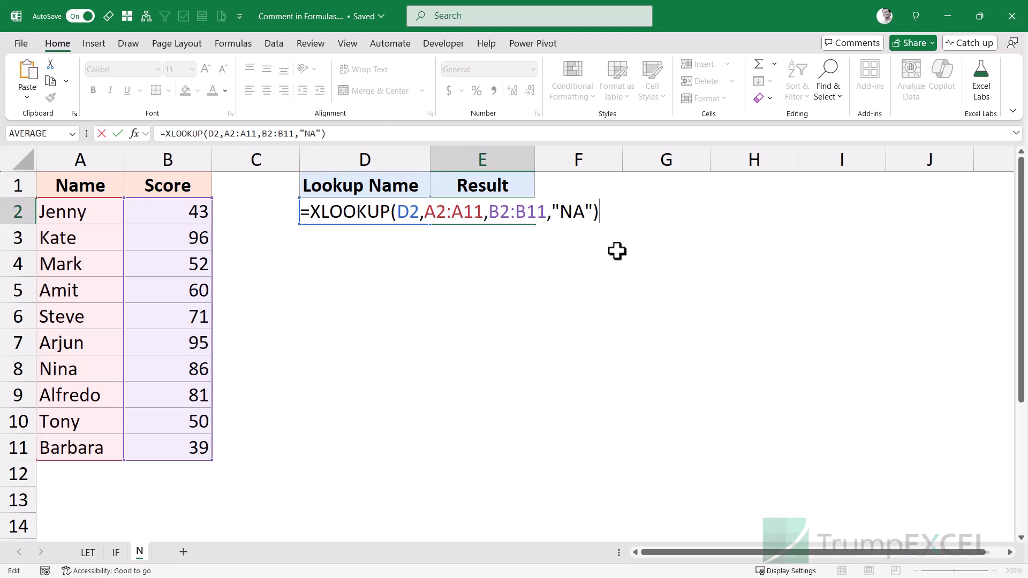
pyautogui.write('+N')
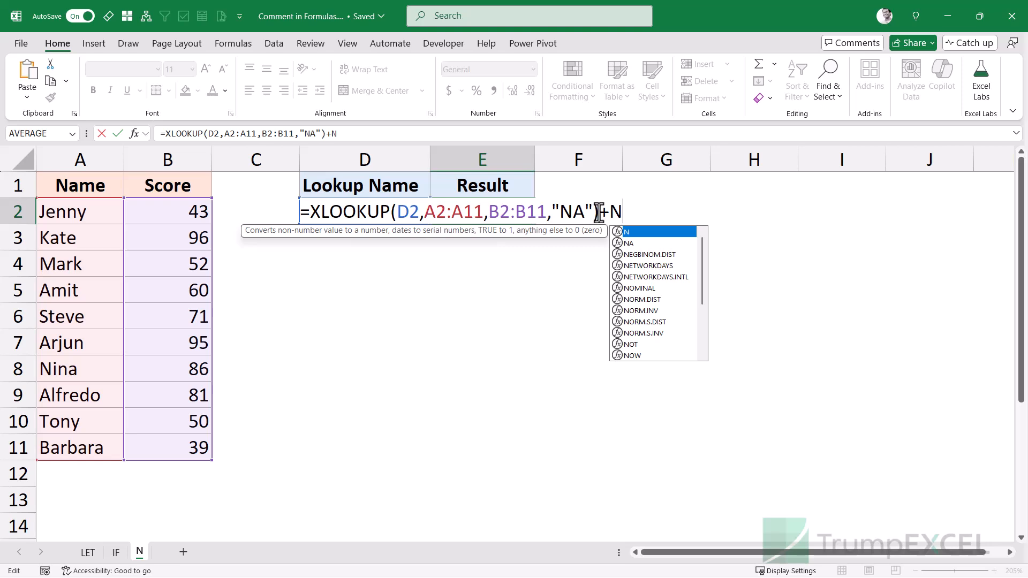
pyautogui.write('()')
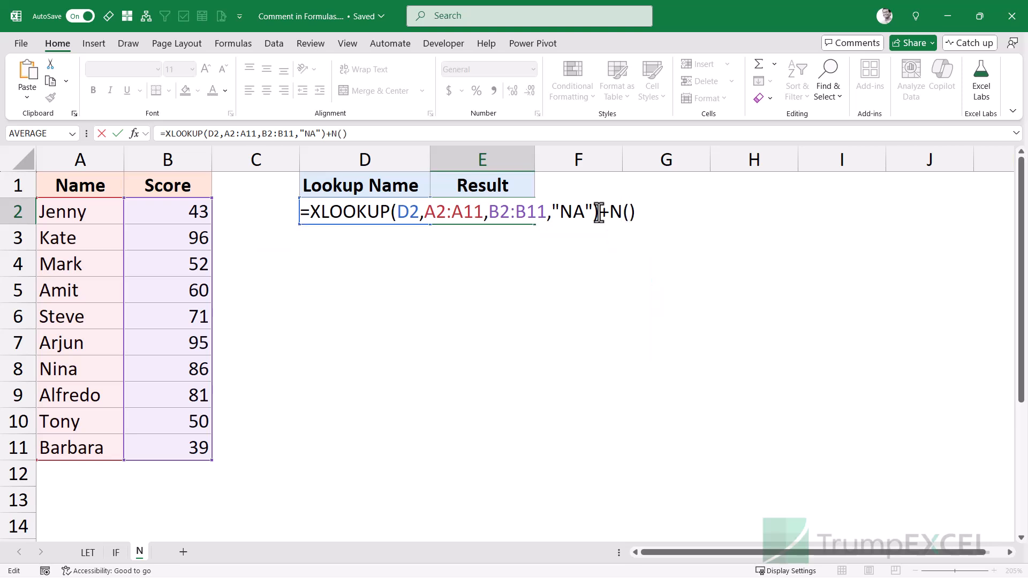
pyautogui.press('Left')
pyautogui.write('""')
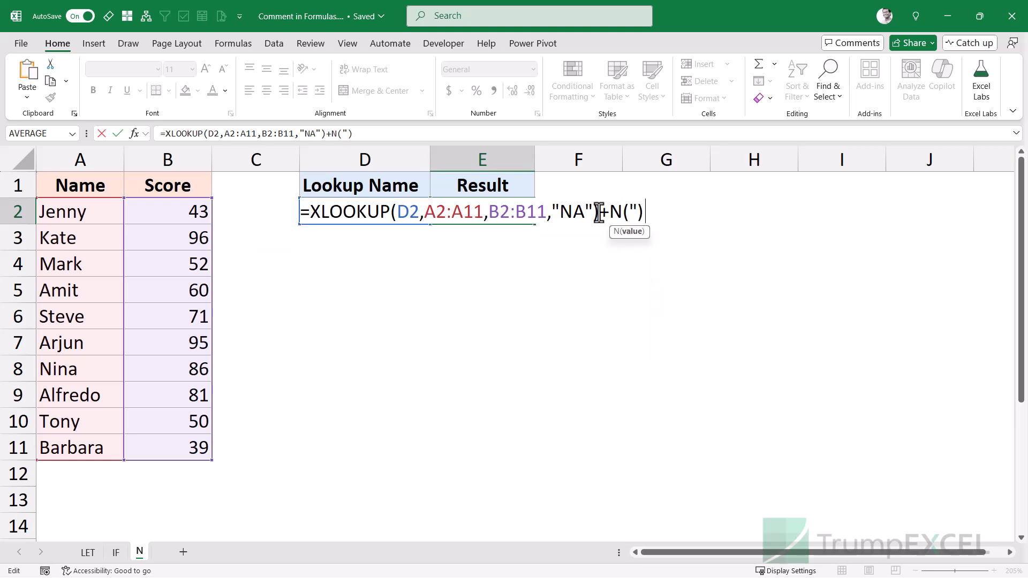
pyautogui.press('Left')
pyautogui.write('Comment')
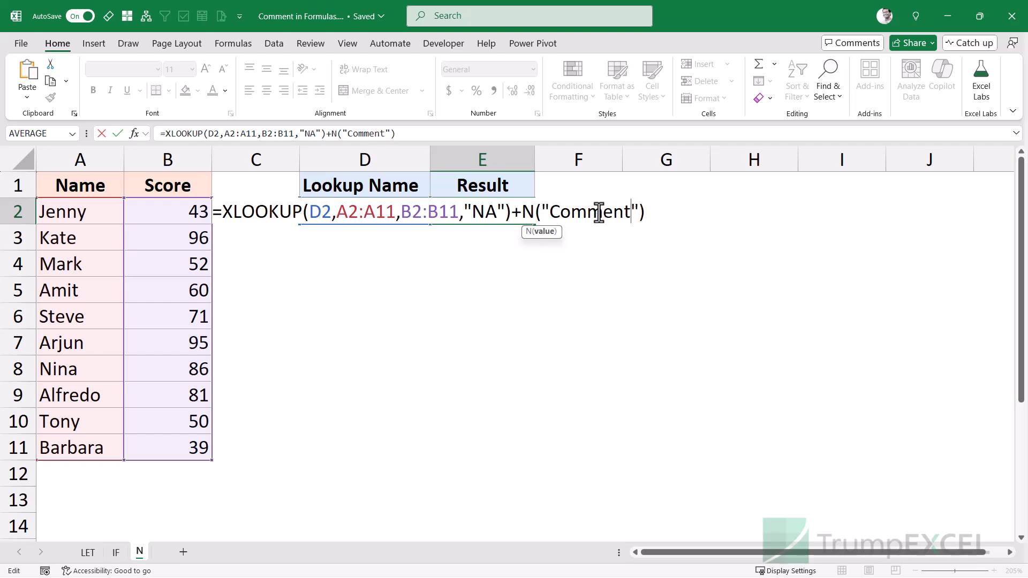
pyautogui.press('Return')
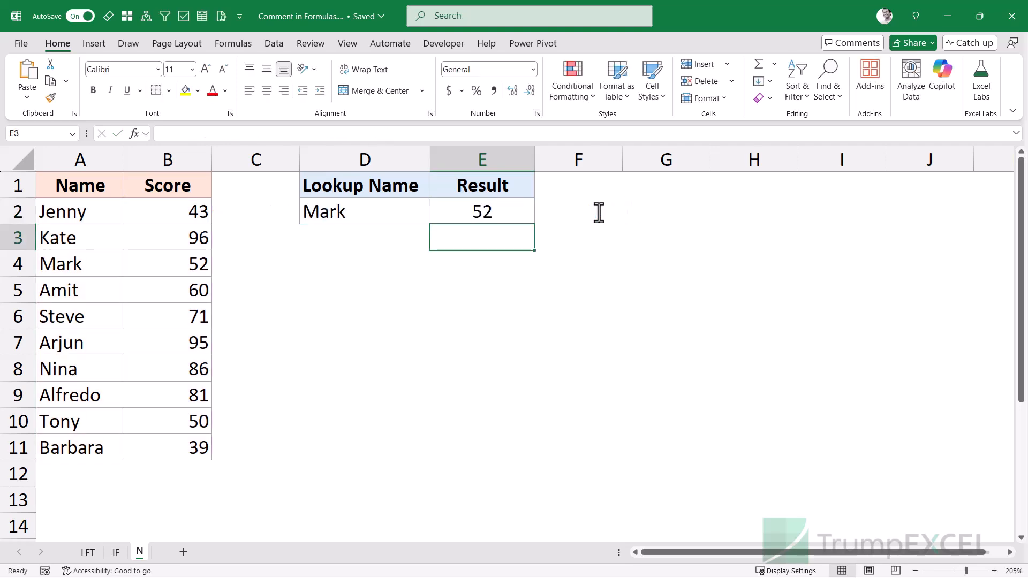
pyautogui.press('Up')
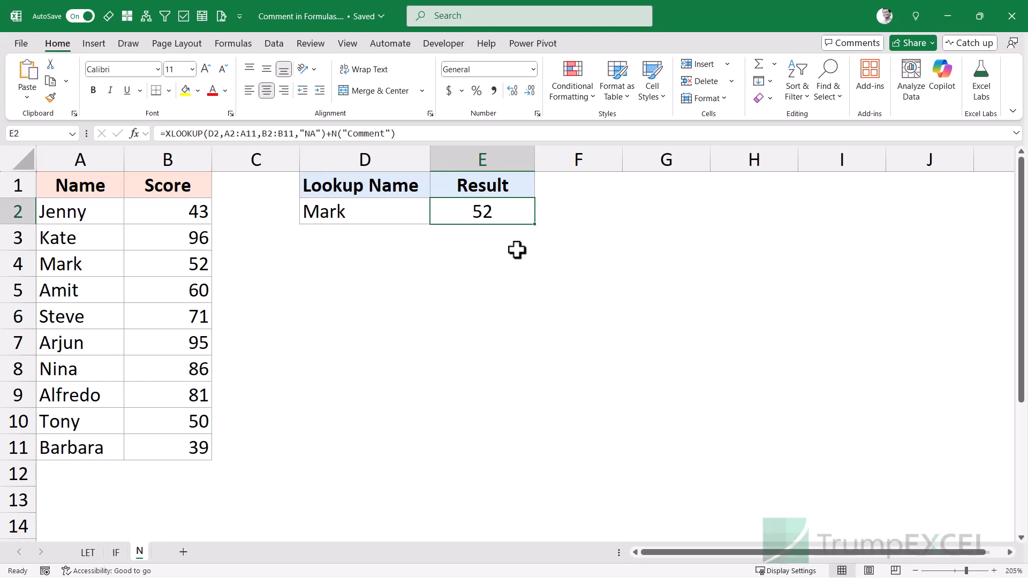